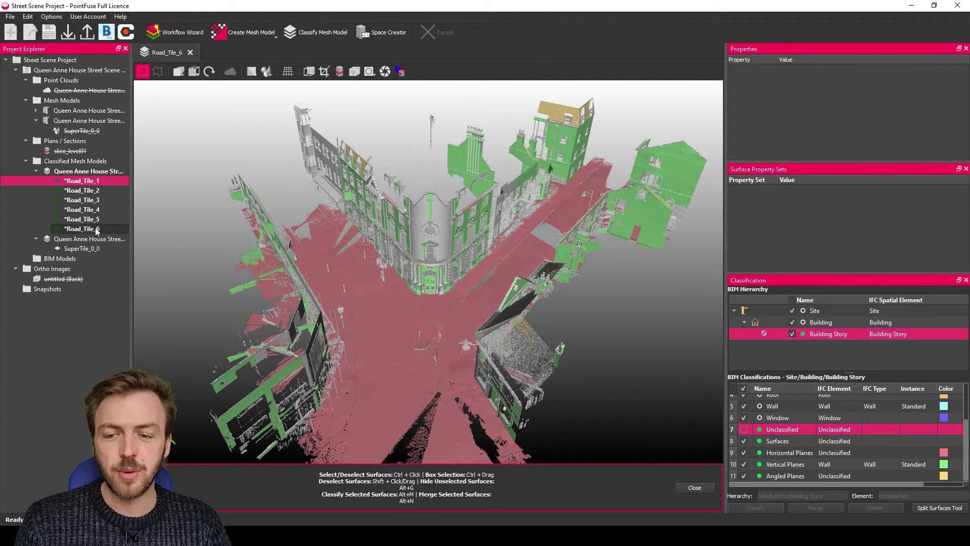
Select Road_Tile_6 and compare the street corner with the Unclassified surfaces shown and hidden
{"action": "left_click", "coordinate": [97, 230]}
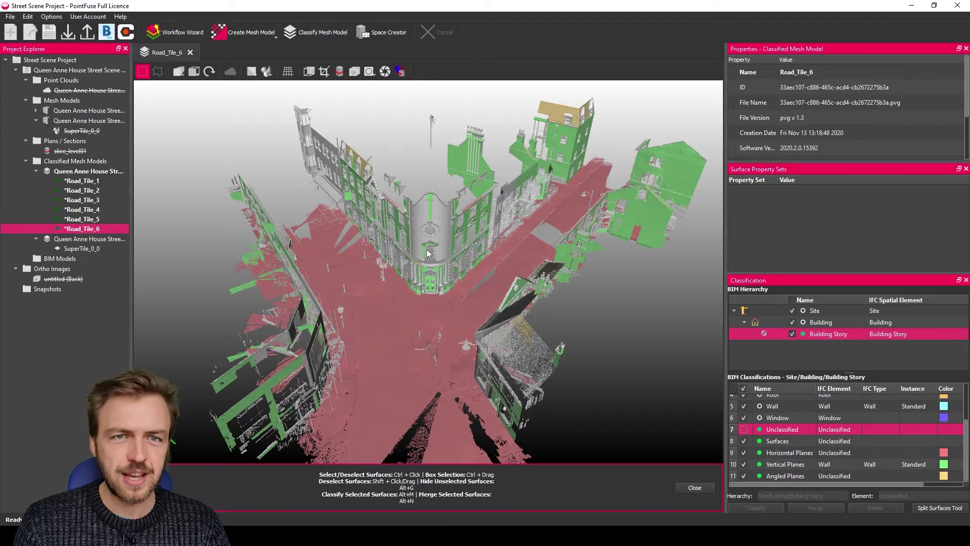
{"action": "scroll", "coordinate": [419, 322], "scroll_direction": "up", "scroll_amount": 2}
{"action": "left_click_drag", "start_coordinate": [420, 322], "coordinate": [468, 325]}
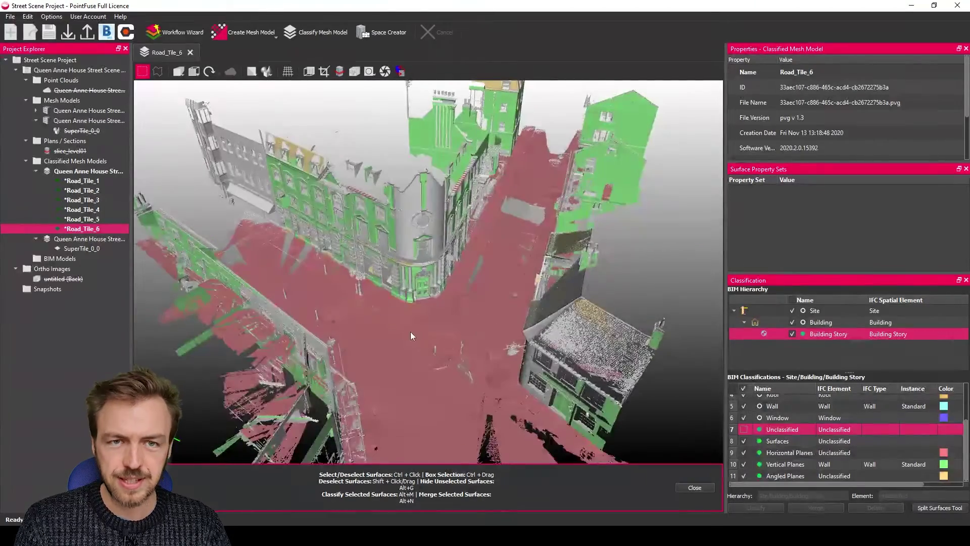
{"action": "scroll", "coordinate": [388, 347], "scroll_direction": "up", "scroll_amount": 3}
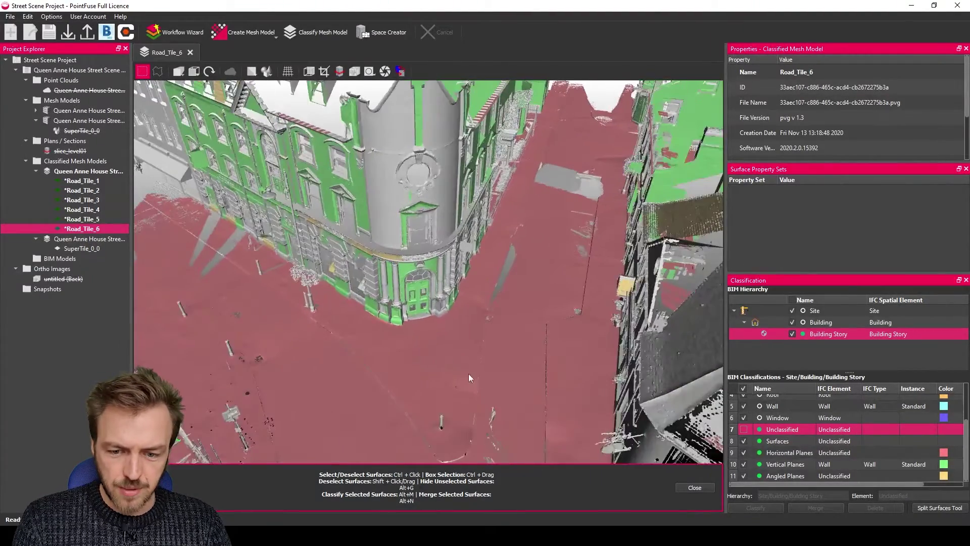
{"action": "middle_click_drag", "start_coordinate": [462, 363], "coordinate": [384, 241]}
{"action": "left_click_drag", "start_coordinate": [384, 242], "coordinate": [419, 299]}
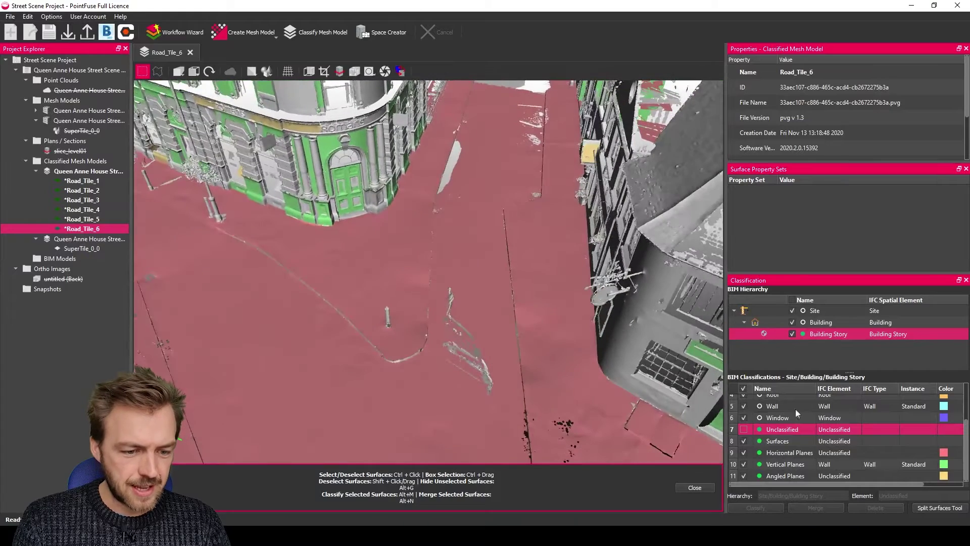
{"action": "left_click", "coordinate": [743, 429]}
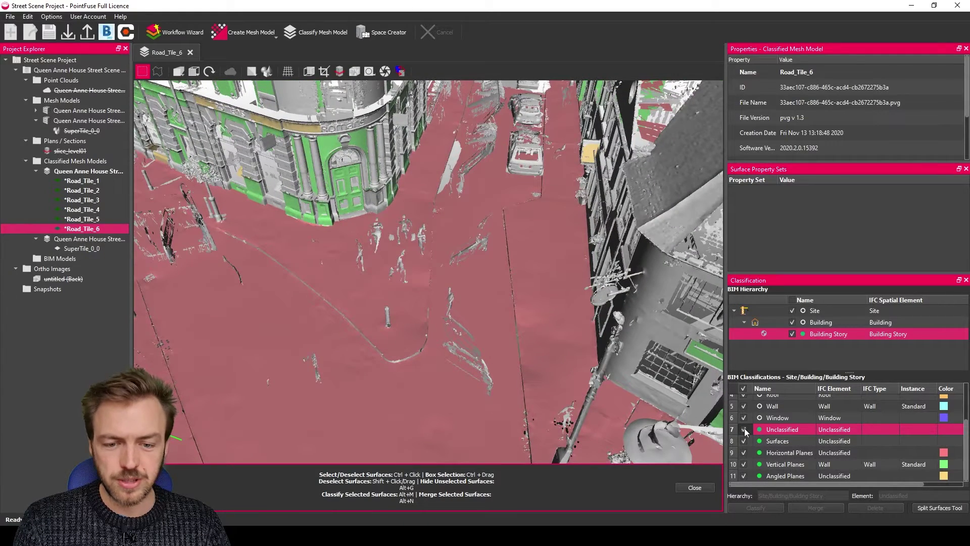
{"action": "left_click", "coordinate": [744, 429]}
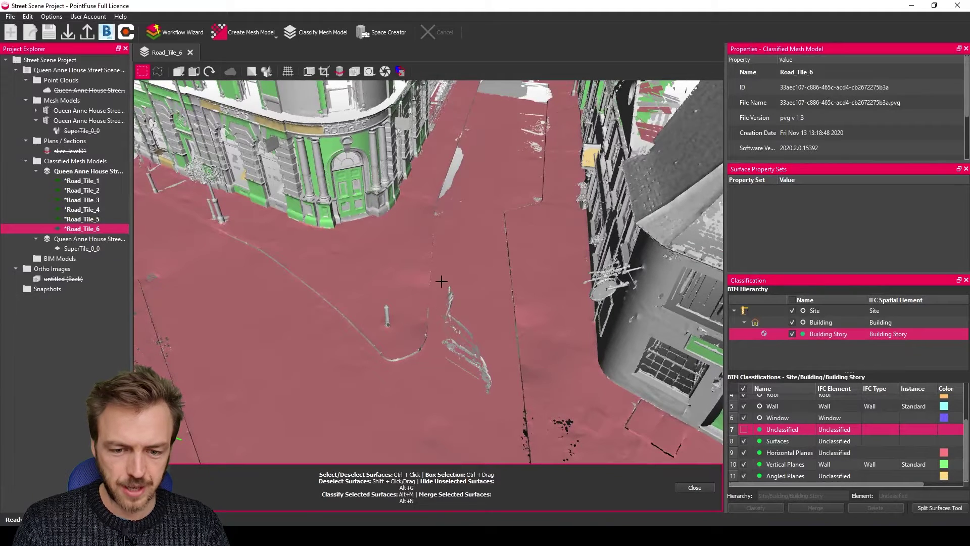
Select the grey leftover scan fragments on the road near the kerb bollard and classify them as Unclassified
{"action": "left_click_drag", "start_coordinate": [433, 273], "coordinate": [501, 414], "text": "ctrl"}
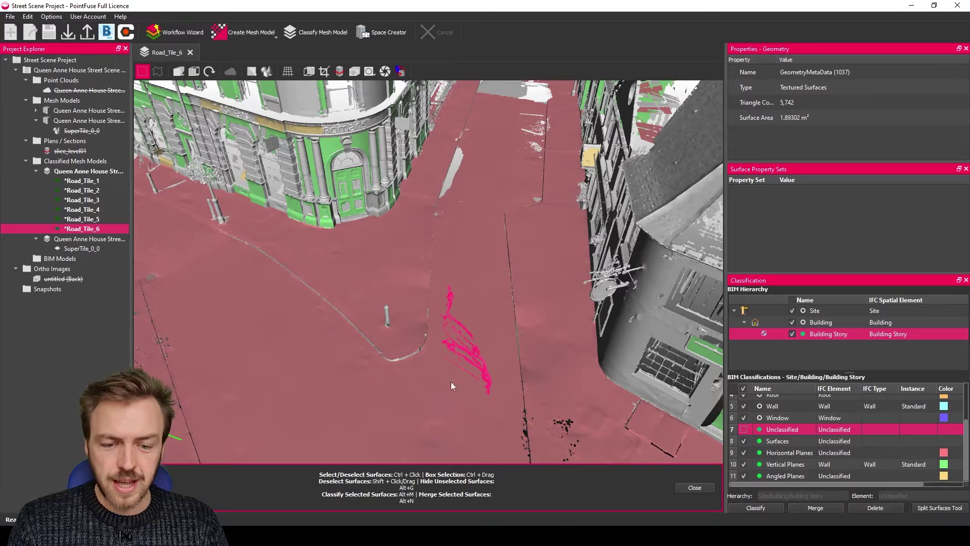
{"action": "left_click_drag", "start_coordinate": [476, 359], "coordinate": [444, 335]}
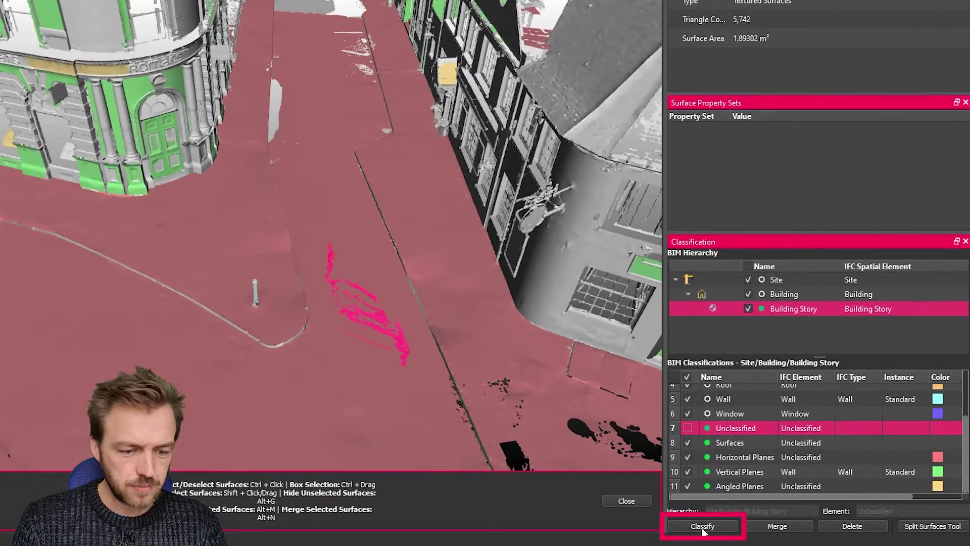
{"action": "left_click", "coordinate": [703, 526]}
{"action": "left_click_drag", "start_coordinate": [372, 352], "coordinate": [267, 338]}
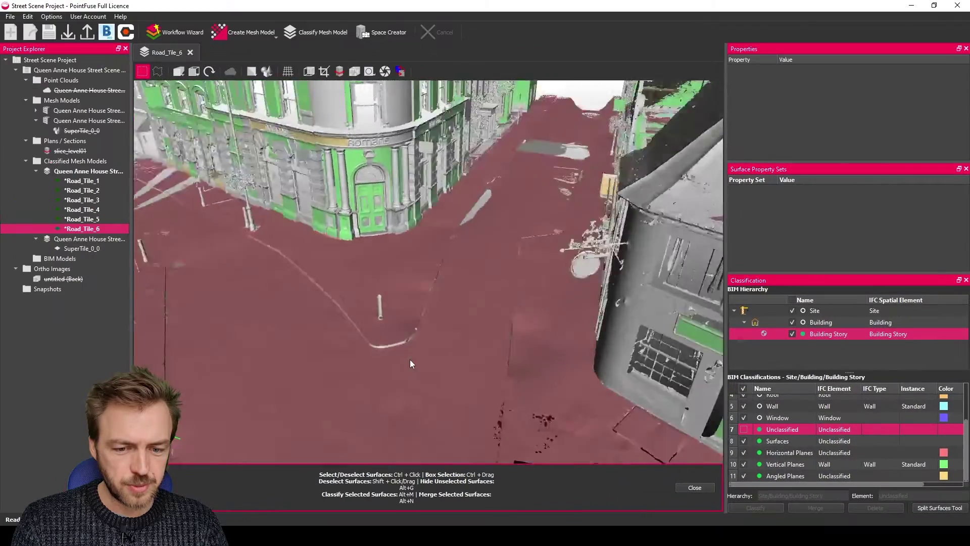
{"action": "left_click_drag", "start_coordinate": [411, 360], "coordinate": [457, 340]}
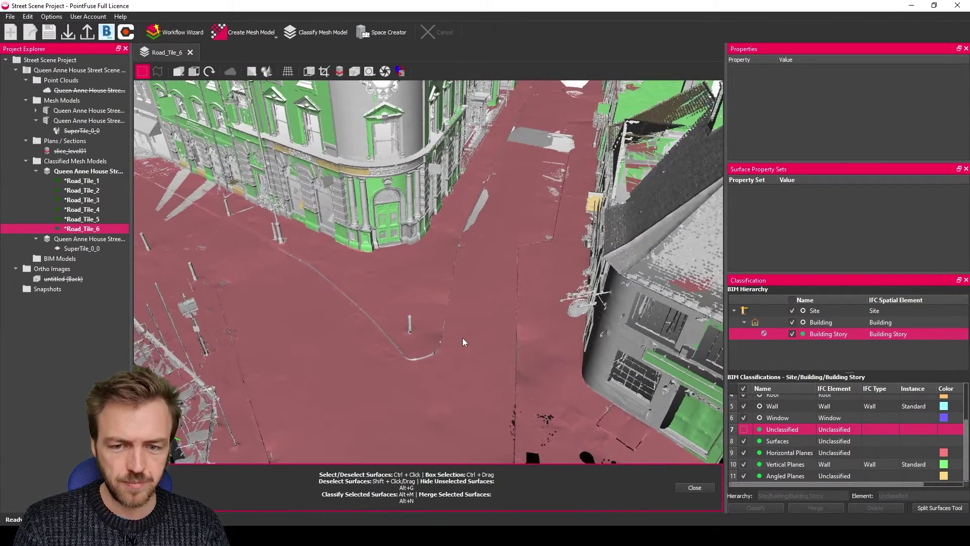
Use the Surface Flipping Tool to flip the back-facing surfaces on the rounded corner facade above the entrance
{"action": "left_click_drag", "start_coordinate": [402, 259], "coordinate": [431, 342]}
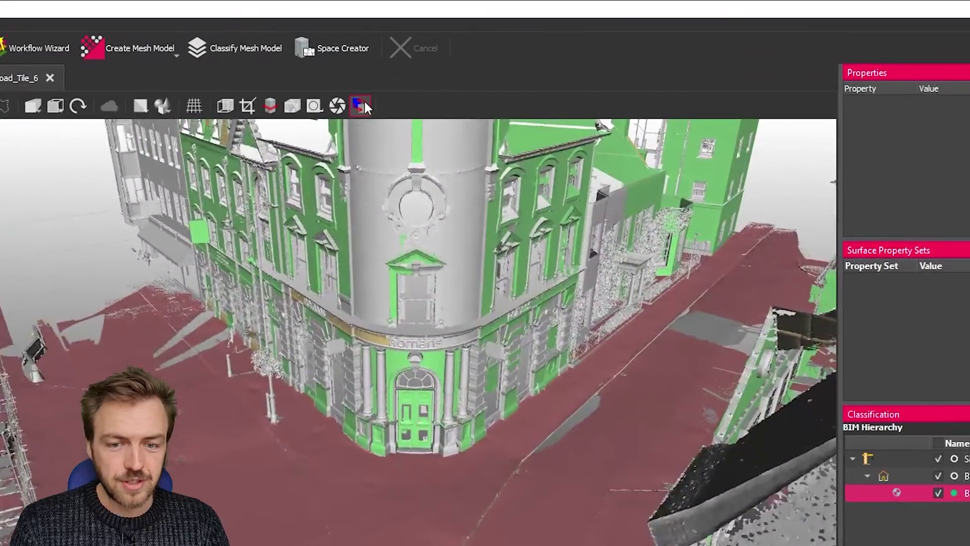
{"action": "left_click", "coordinate": [363, 105]}
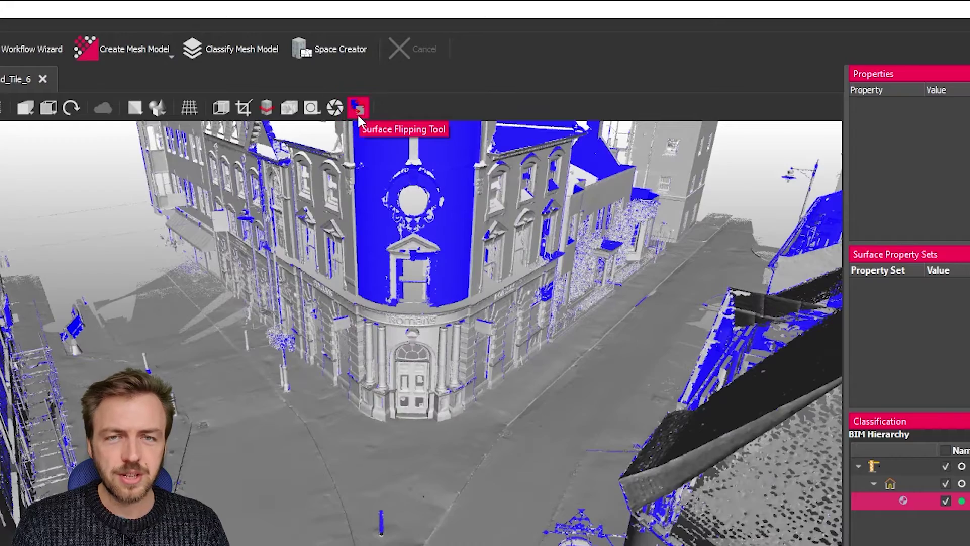
{"action": "middle_click_drag", "start_coordinate": [416, 238], "coordinate": [427, 306]}
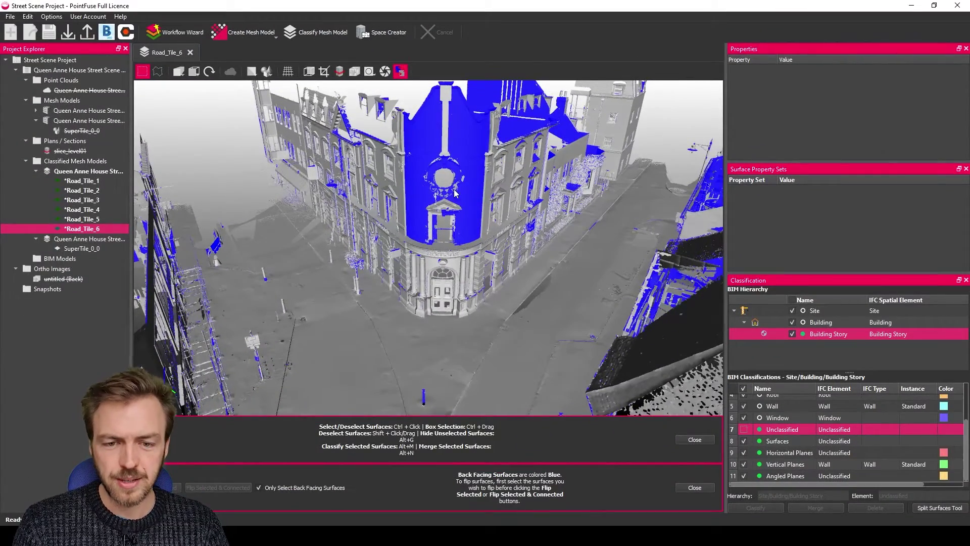
{"action": "left_click_drag", "start_coordinate": [468, 189], "coordinate": [438, 240]}
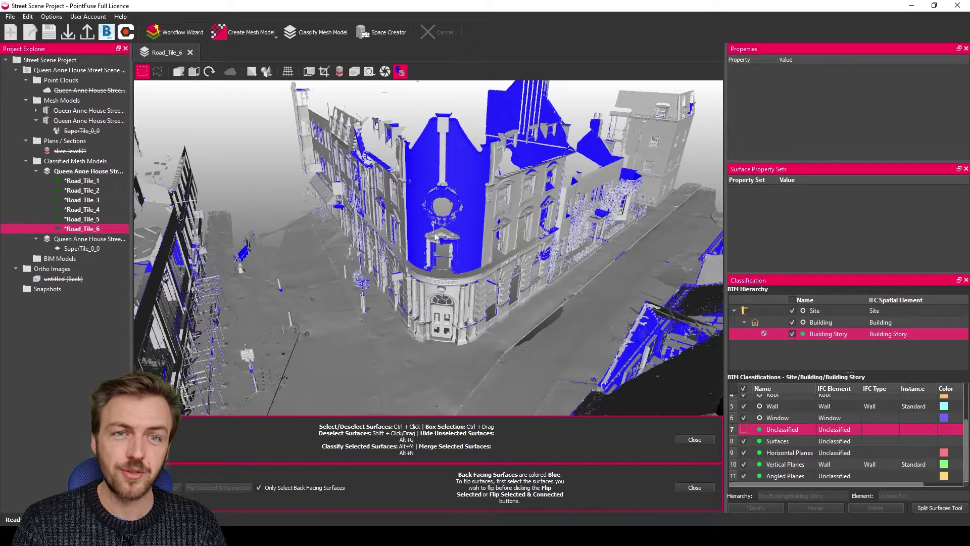
{"action": "left_click_drag", "start_coordinate": [440, 232], "coordinate": [453, 203]}
{"action": "left_click_drag", "start_coordinate": [398, 99], "coordinate": [494, 285], "text": "ctrl"}
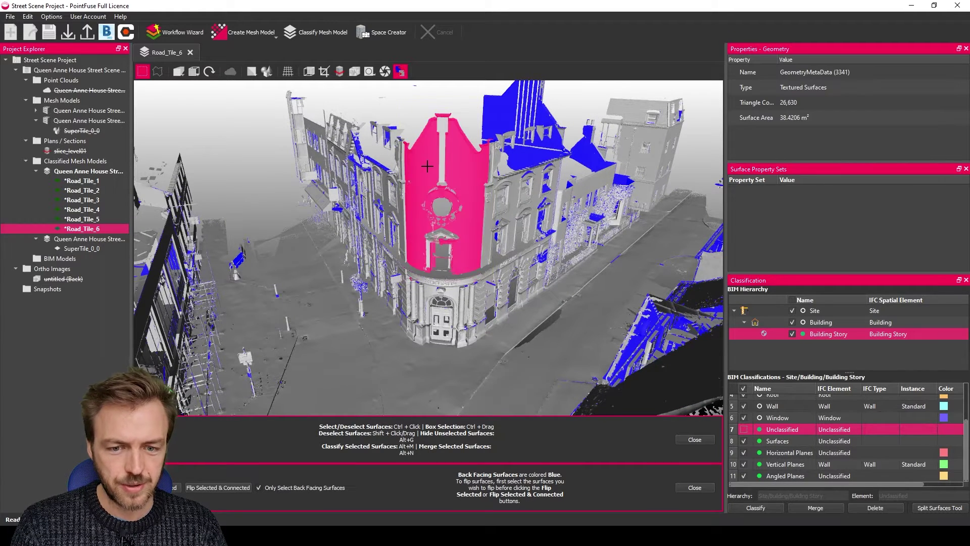
{"action": "left_click_drag", "start_coordinate": [432, 172], "coordinate": [425, 181]}
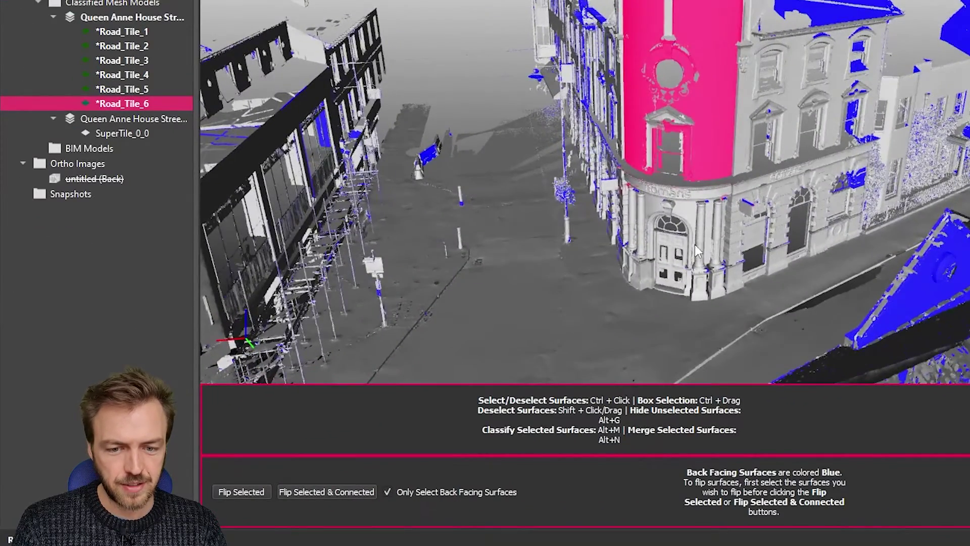
{"action": "left_click_drag", "start_coordinate": [696, 245], "coordinate": [728, 246]}
{"action": "left_click", "coordinate": [245, 492]}
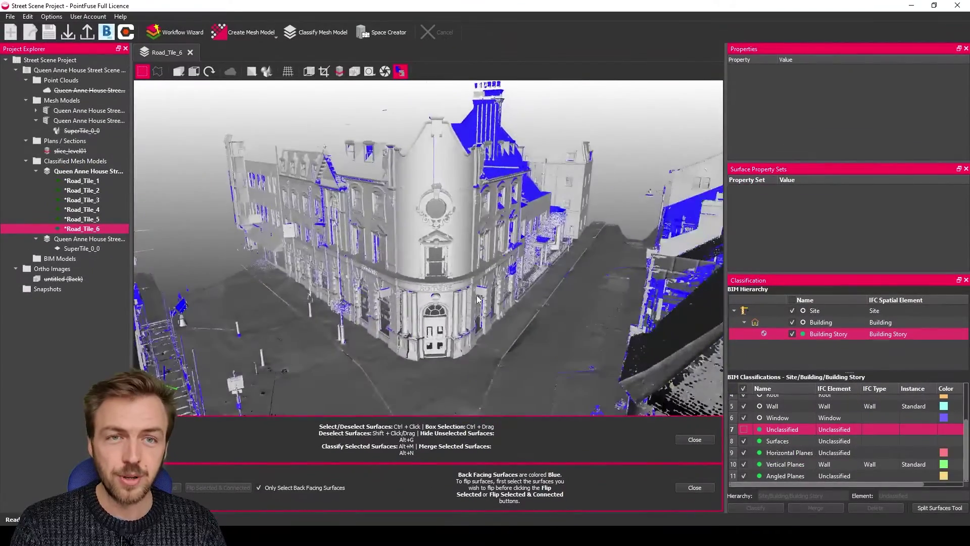
Check the surrounding building facades for other back-facing surfaces and close the Surface Flipping Tool
{"action": "left_click_drag", "start_coordinate": [478, 299], "coordinate": [508, 156]}
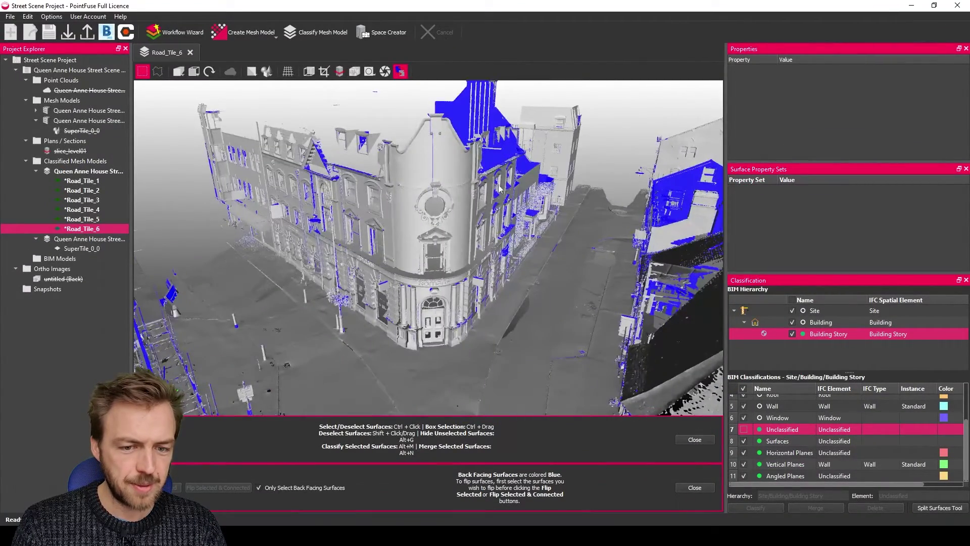
{"action": "left_click_drag", "start_coordinate": [487, 200], "coordinate": [432, 285]}
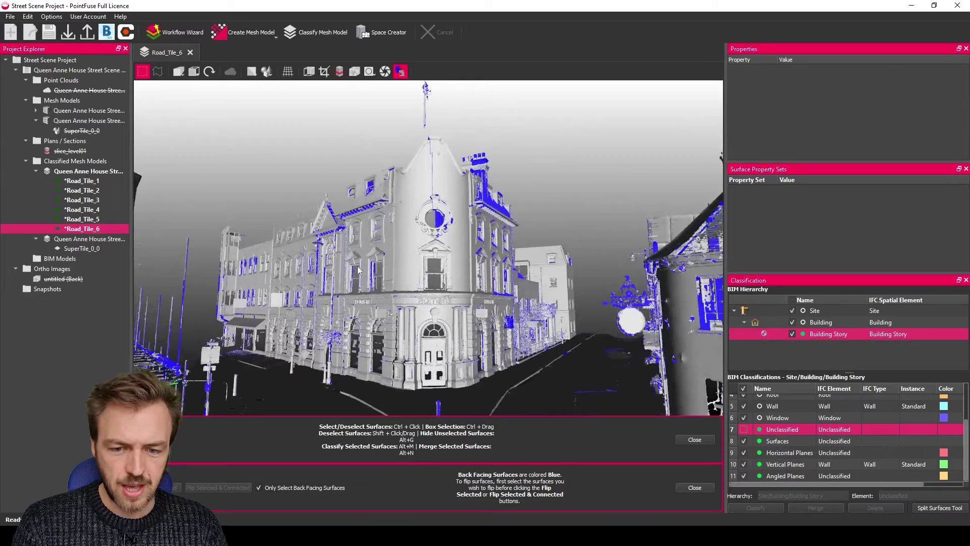
{"action": "left_click_drag", "start_coordinate": [458, 369], "coordinate": [511, 350]}
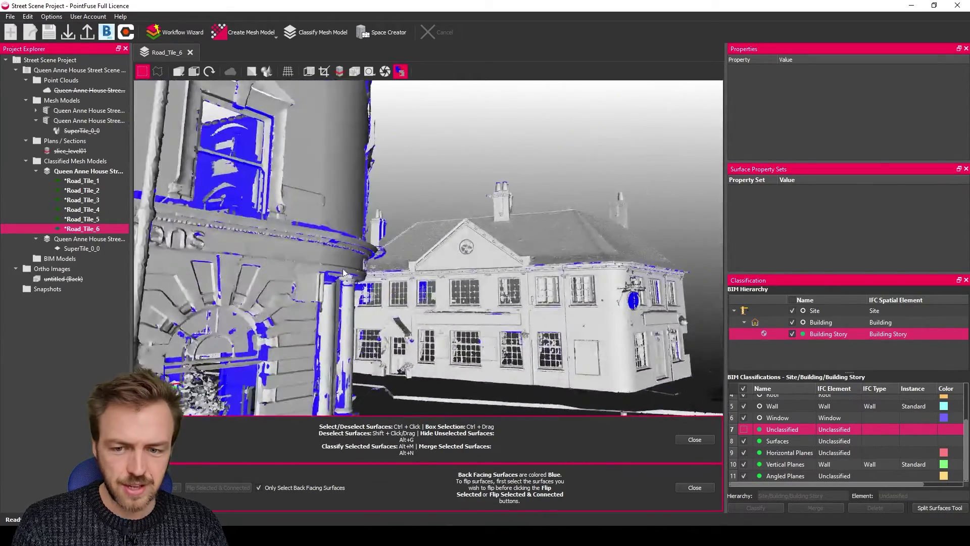
{"action": "left_click", "coordinate": [695, 488]}
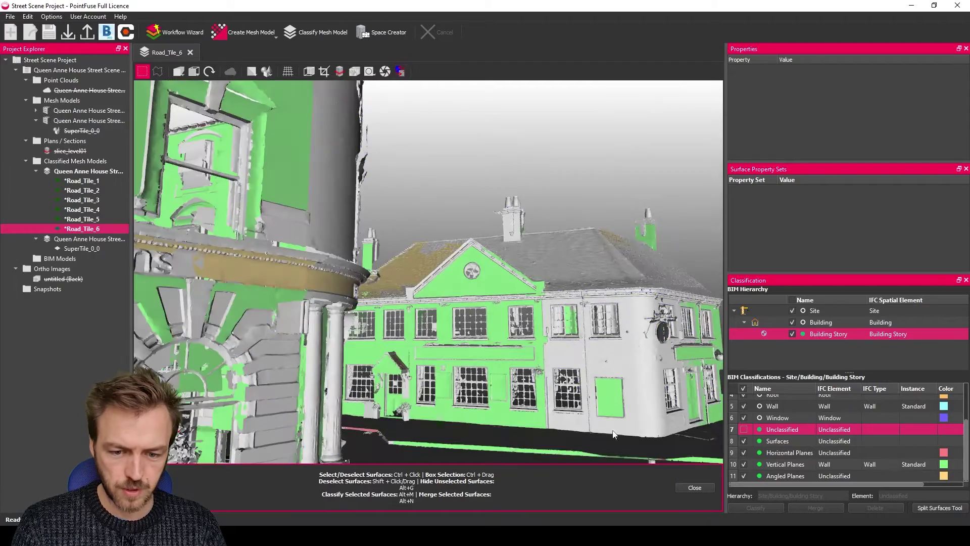
Display the classified street mesh with its photographic texture instead of the classification colours
{"action": "left_click_drag", "start_coordinate": [496, 320], "coordinate": [382, 233]}
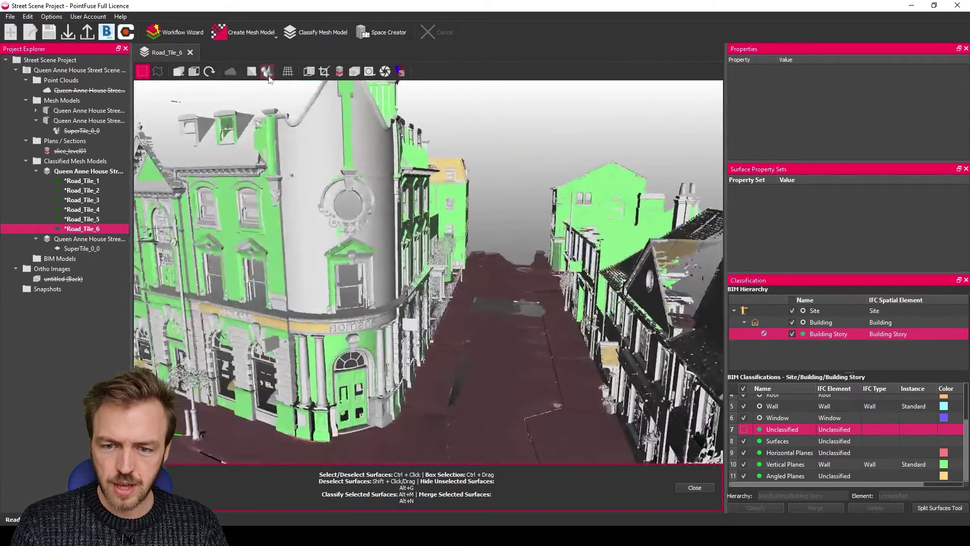
{"action": "left_click", "coordinate": [251, 71]}
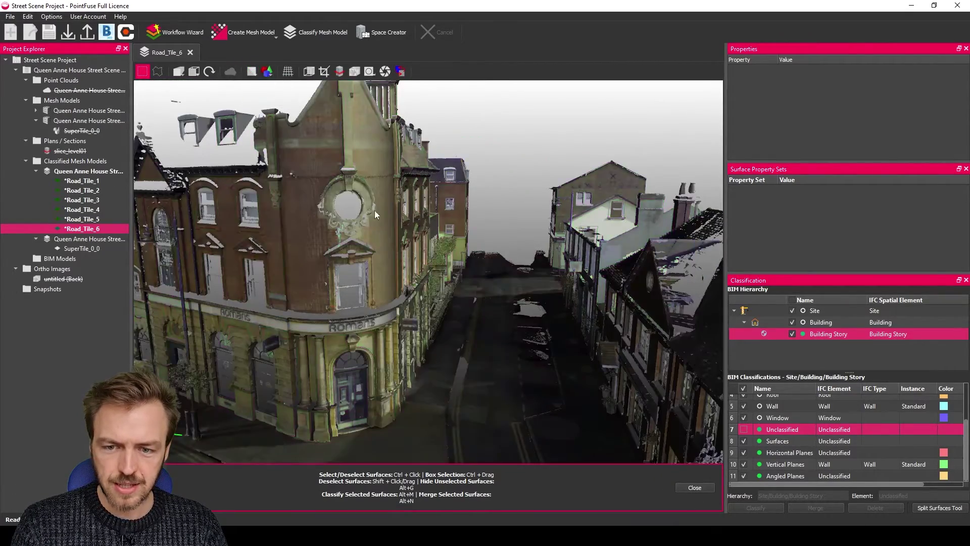
{"action": "left_click_drag", "start_coordinate": [380, 236], "coordinate": [442, 340]}
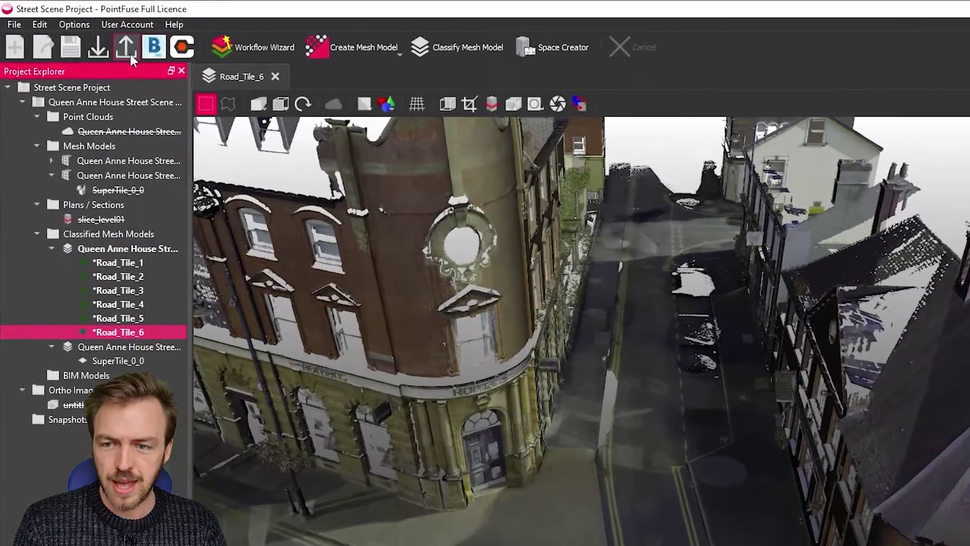
Open Batch Export for the Queen Anne House classified mesh group containing the six road tiles
{"action": "left_click", "coordinate": [87, 33]}
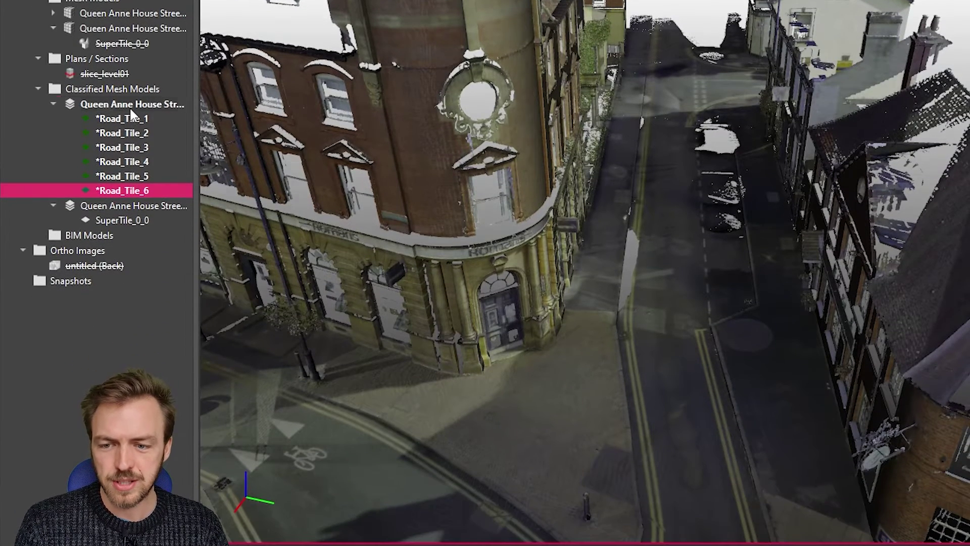
{"action": "right_click", "coordinate": [127, 105]}
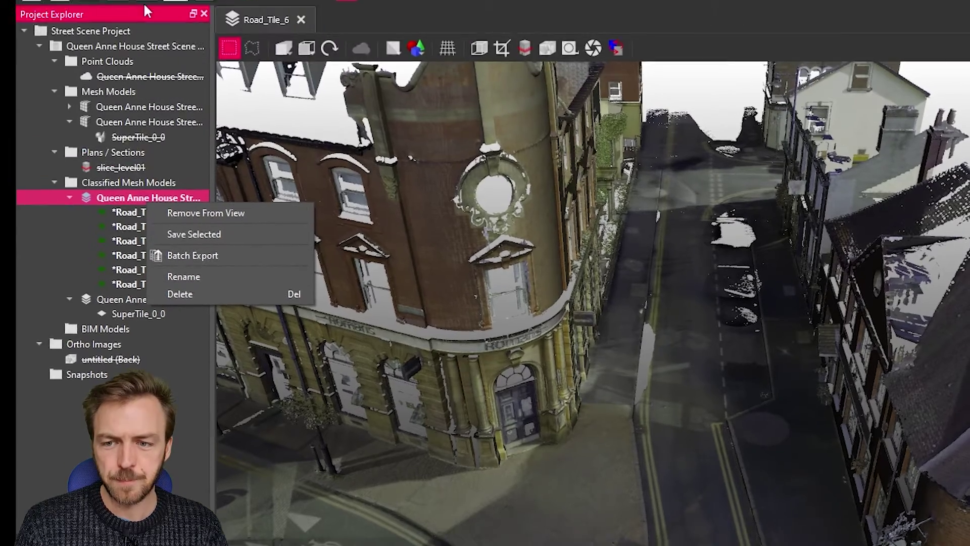
{"action": "left_click", "coordinate": [105, 48]}
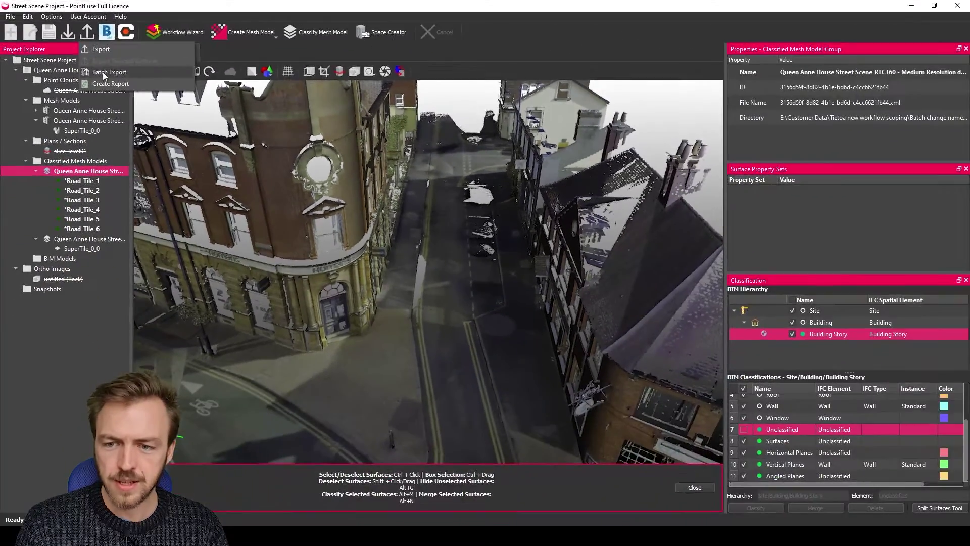
{"action": "left_click", "coordinate": [120, 87]}
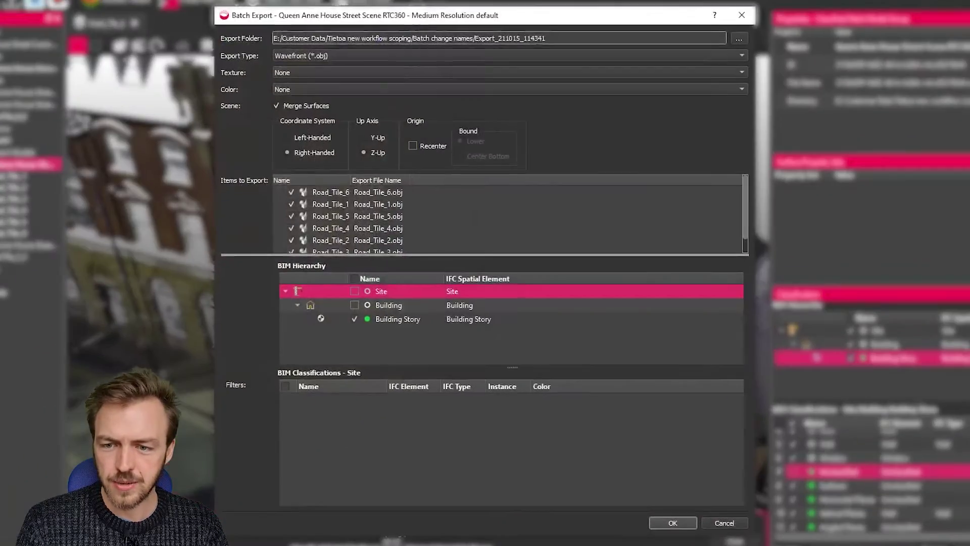
Set the batch export type to Filmbox (*.fbx) and the texture to RGB
{"action": "left_click", "coordinate": [338, 56]}
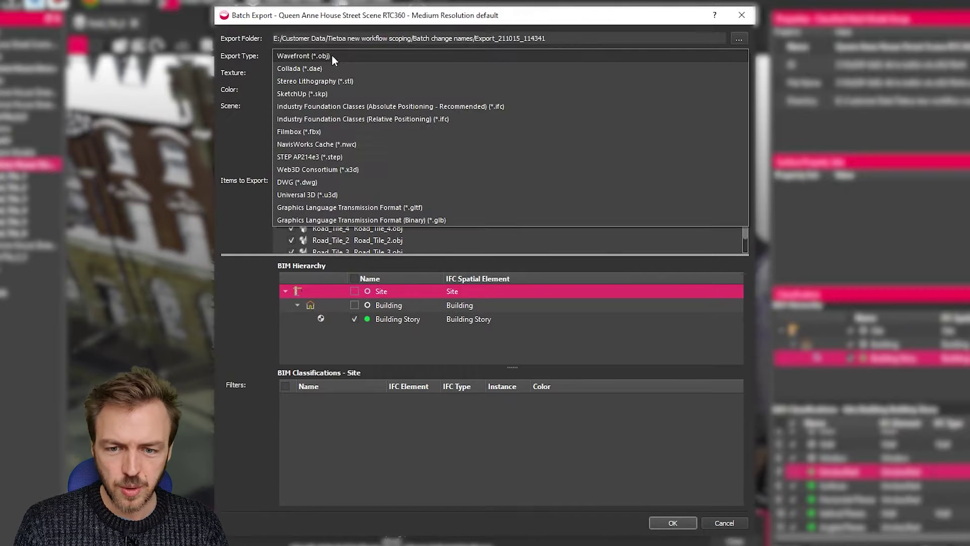
{"action": "left_click", "coordinate": [308, 131]}
{"action": "left_click", "coordinate": [304, 73]}
{"action": "left_click", "coordinate": [286, 87]}
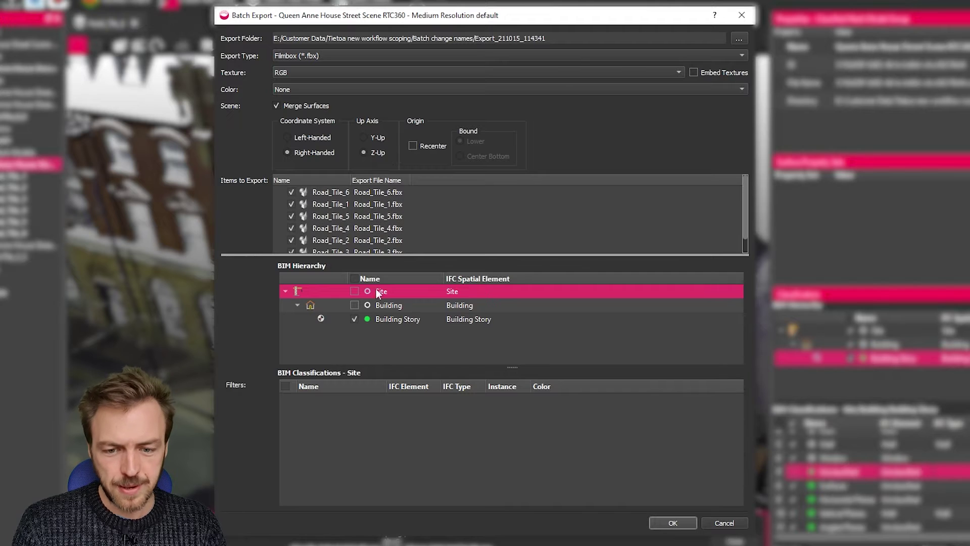
Review the Building Story classification filters, keep Unclassified excluded, and run the batch export
{"action": "left_click", "coordinate": [413, 321]}
{"action": "left_click", "coordinate": [349, 444]}
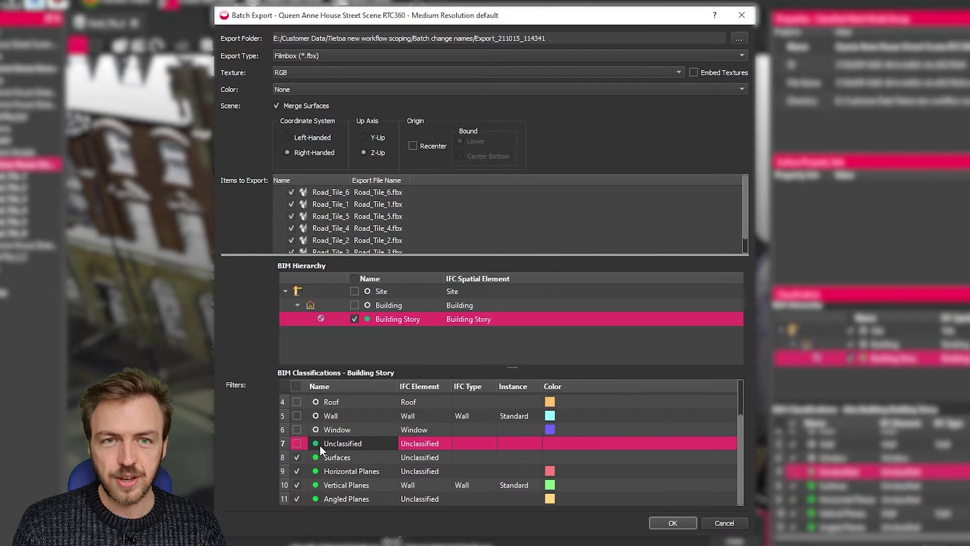
{"action": "left_click", "coordinate": [675, 523]}
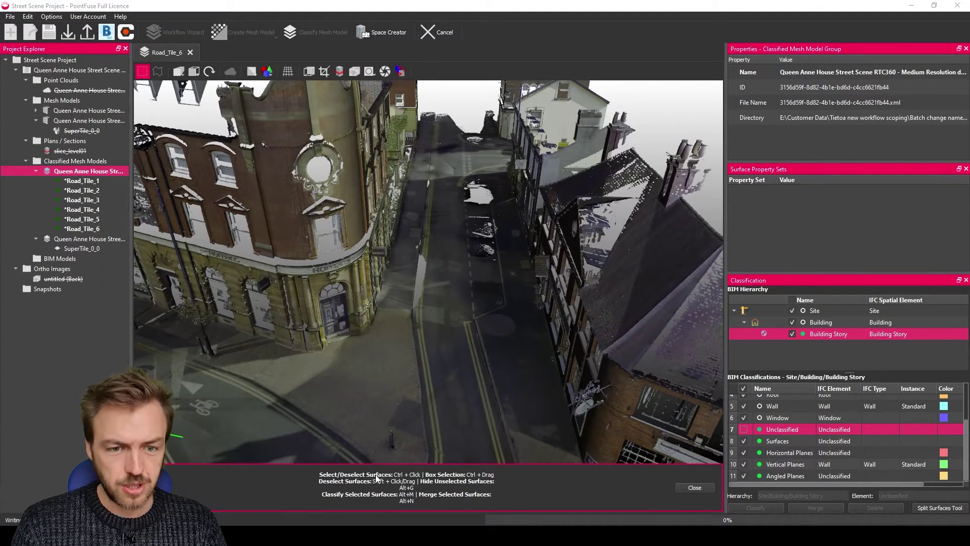
Inspect the export folder for each road tile's FBX model and its matching texture image
{"action": "left_click_drag", "start_coordinate": [601, 97], "coordinate": [412, 78]}
{"action": "left_click_drag", "start_coordinate": [587, 284], "coordinate": [670, 286]}
{"action": "left_click", "coordinate": [566, 359]}
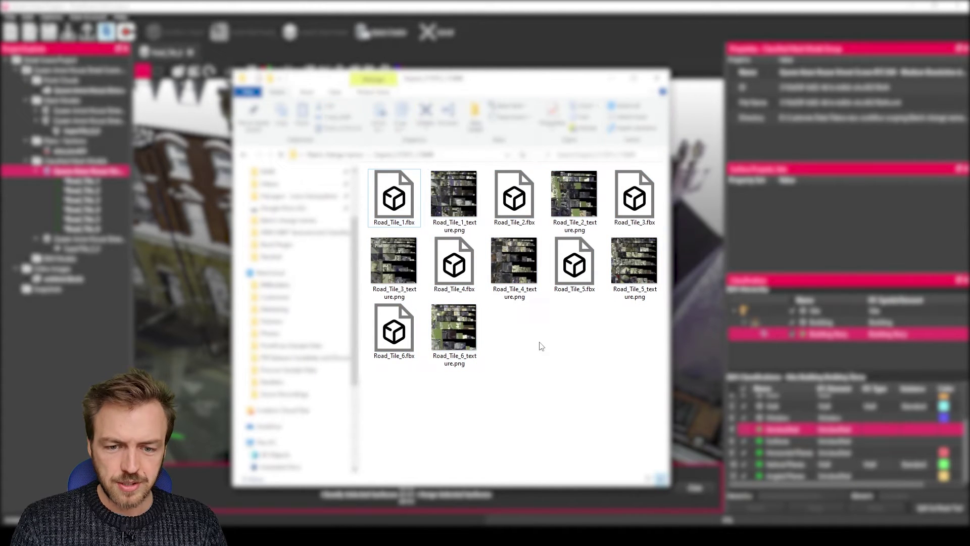
{"action": "left_click", "coordinate": [395, 197]}
{"action": "left_click", "coordinate": [520, 198]}
{"action": "left_click", "coordinate": [632, 205]}
{"action": "left_click", "coordinate": [446, 201]}
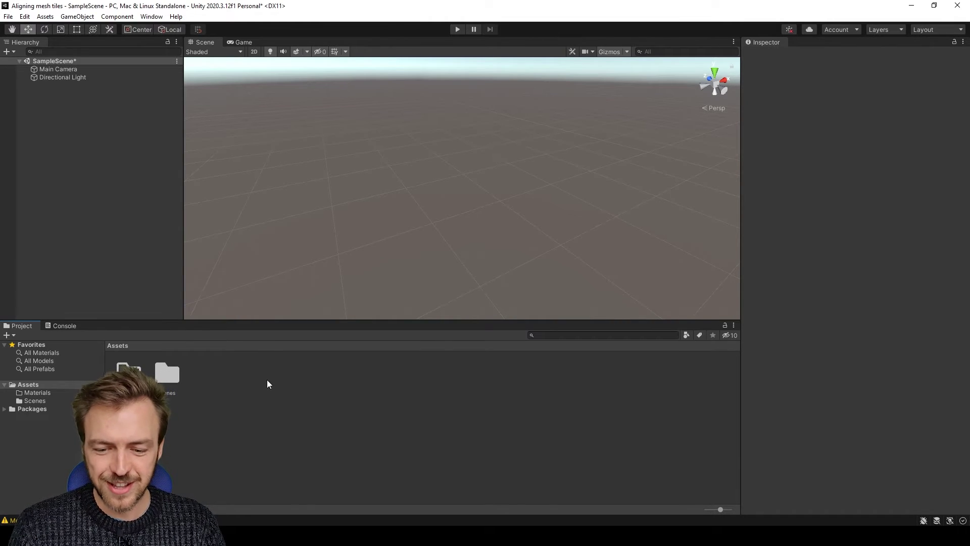
Import Road_Tile_1.fbx and Road_Tile_1_texture.png from the export folder into the project's Assets
{"action": "mouse_move", "coordinate": [261, 536]}
{"action": "left_click", "coordinate": [327, 500]}
{"action": "left_click", "coordinate": [403, 195]}
{"action": "left_click", "coordinate": [448, 196], "text": "ctrl"}
{"action": "left_click_drag", "start_coordinate": [403, 84], "coordinate": [549, 84]}
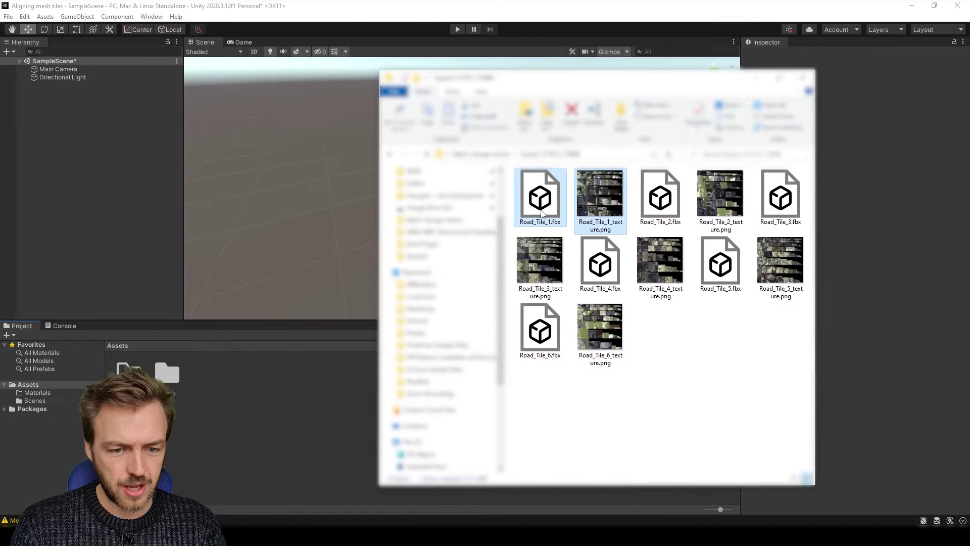
{"action": "left_click_drag", "start_coordinate": [542, 213], "coordinate": [230, 401]}
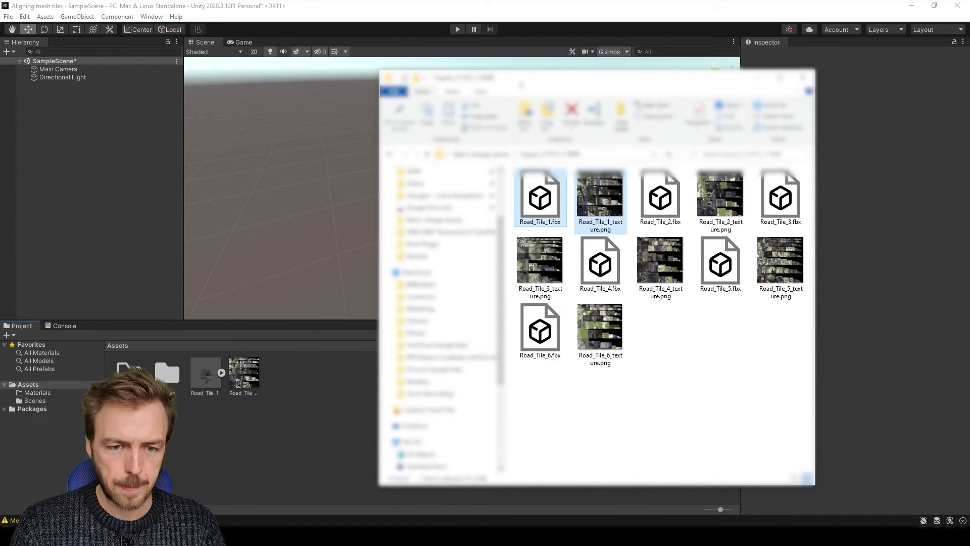
{"action": "left_click_drag", "start_coordinate": [502, 70], "coordinate": [508, 86]}
{"action": "left_click_drag", "start_coordinate": [574, 98], "coordinate": [969, 61]}
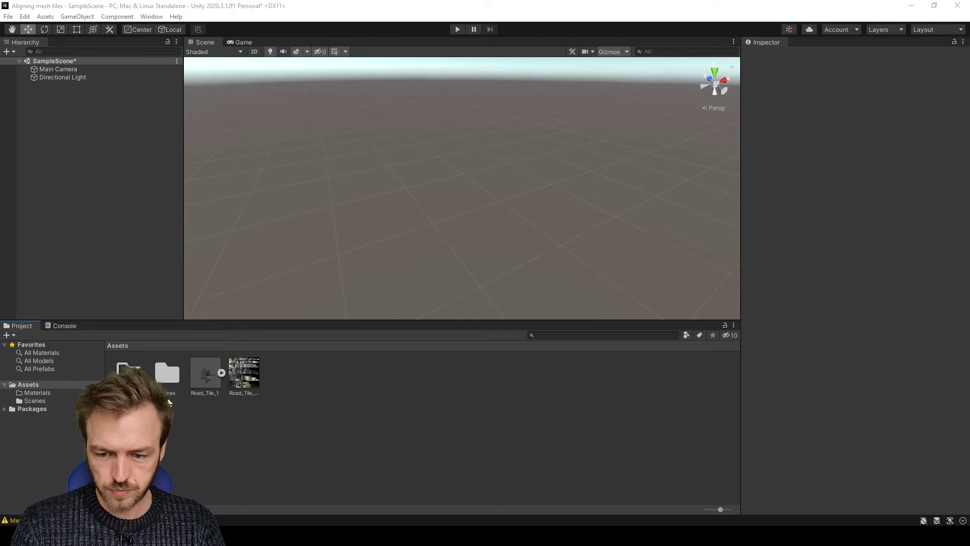
Check the import settings of the Road_Tile_1 model and its texture, and place the model in the scene
{"action": "left_click", "coordinate": [208, 375]}
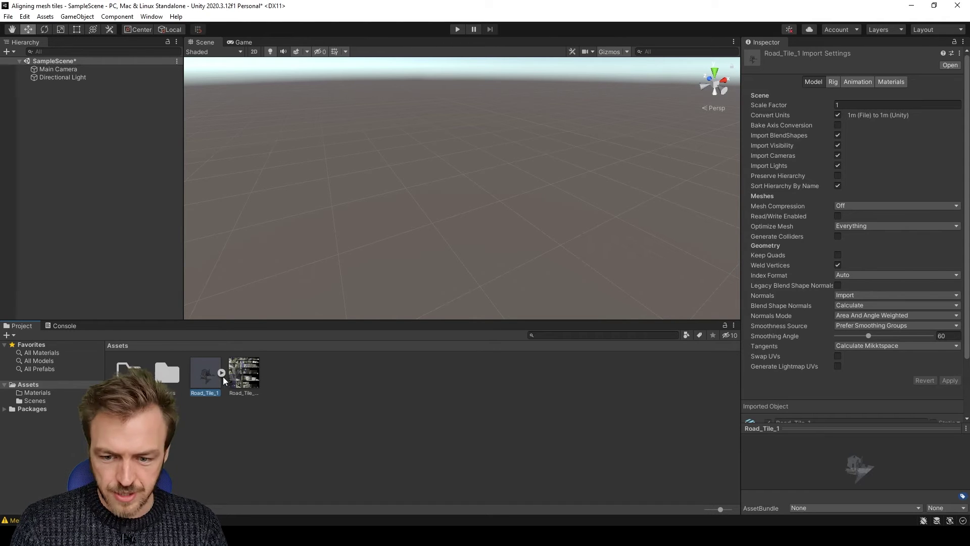
{"action": "left_click", "coordinate": [245, 376]}
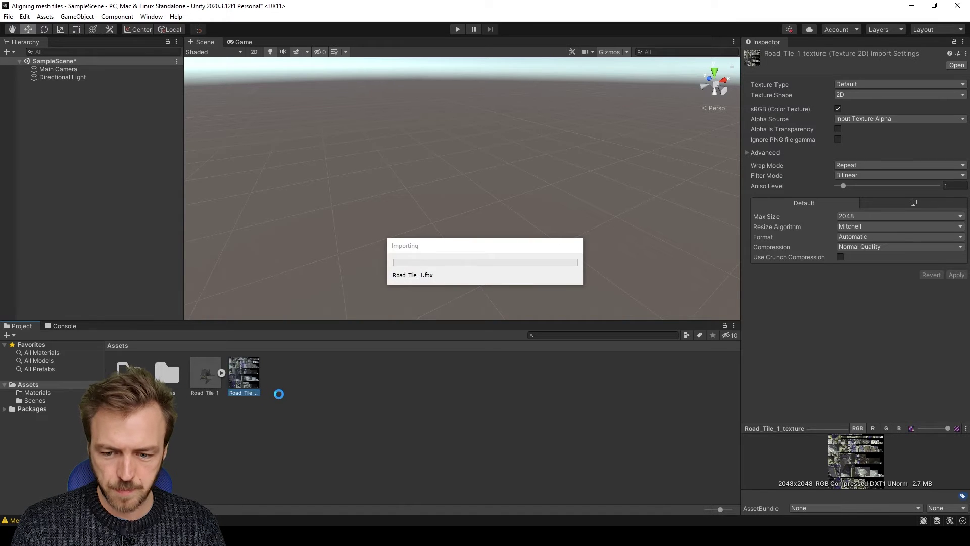
{"action": "left_click_drag", "start_coordinate": [207, 374], "coordinate": [374, 215]}
Examine the textured Road_Tile_1 mesh in the scene from several angles, including the buildings and the road junction
{"action": "right_click_drag", "start_coordinate": [361, 196], "coordinate": [829, 200]}
{"action": "left_click", "coordinate": [375, 211]}
{"action": "left_click", "coordinate": [57, 78]}
{"action": "left_click", "coordinate": [357, 166]}
{"action": "right_click_drag", "start_coordinate": [353, 159], "coordinate": [333, 152]}
{"action": "scroll", "coordinate": [340, 150], "scroll_direction": "up", "scroll_amount": 2}
{"action": "middle_click_drag", "start_coordinate": [339, 154], "coordinate": [421, 204]}
{"action": "scroll", "coordinate": [380, 192], "scroll_direction": "up", "scroll_amount": 4}
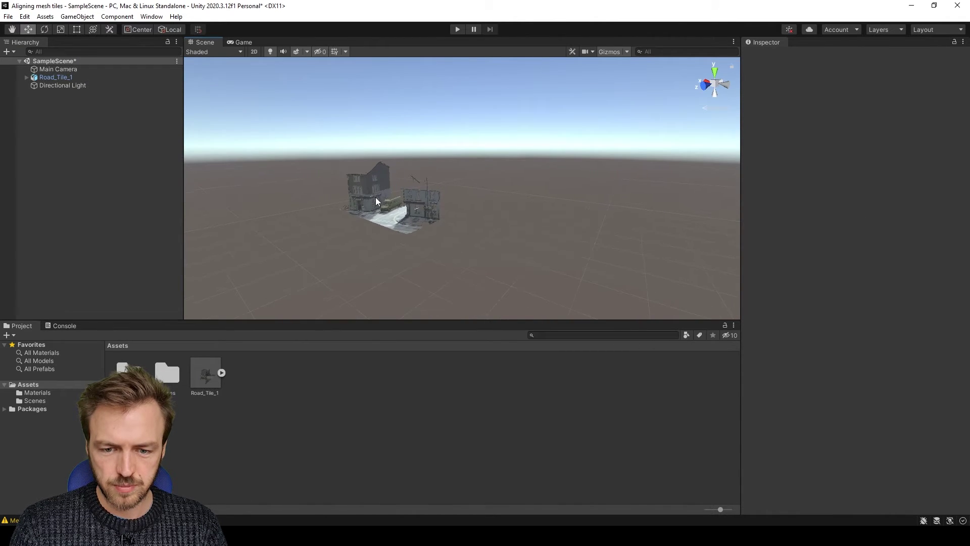
{"action": "scroll", "coordinate": [375, 200], "scroll_direction": "up", "scroll_amount": 5}
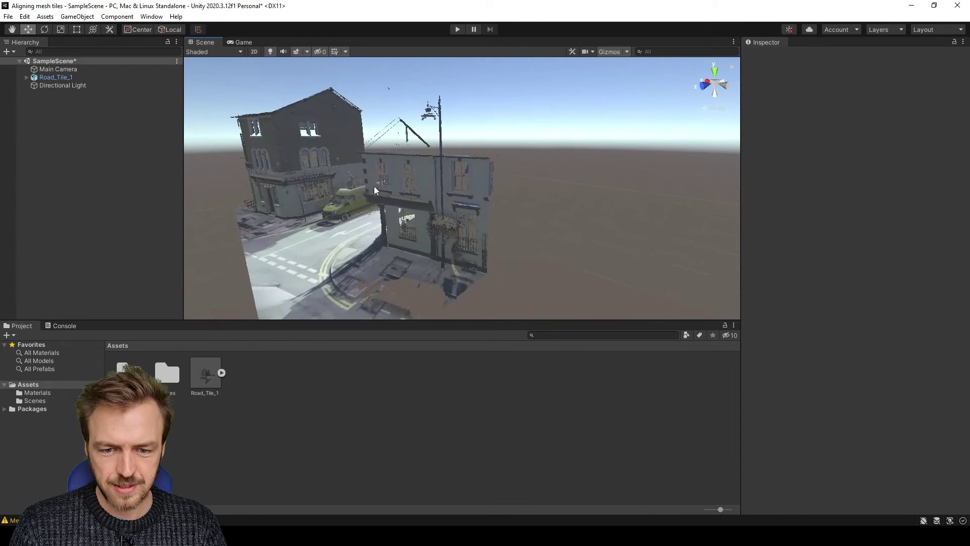
{"action": "left_click_drag", "start_coordinate": [370, 191], "coordinate": [459, 244], "text": "alt"}
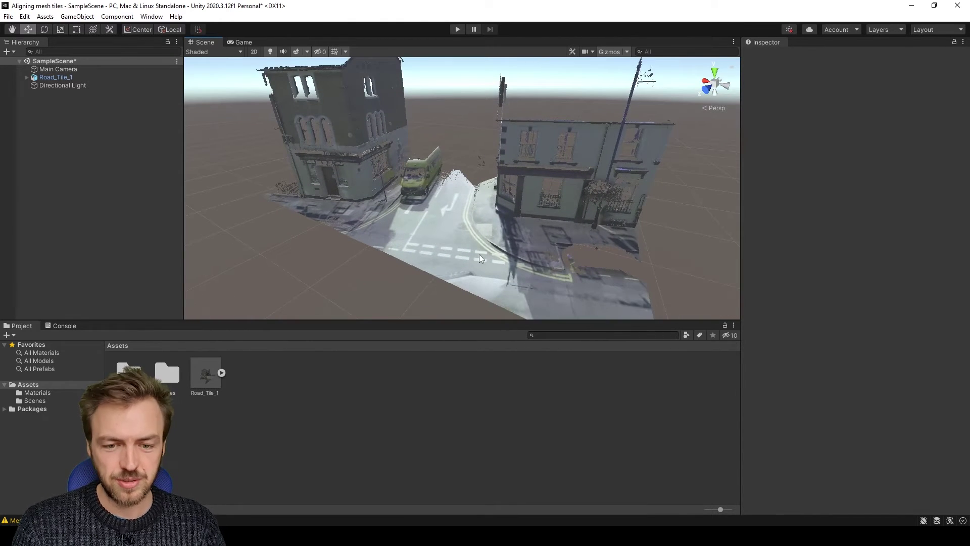
{"action": "right_click_drag", "start_coordinate": [479, 254], "coordinate": [474, 260]}
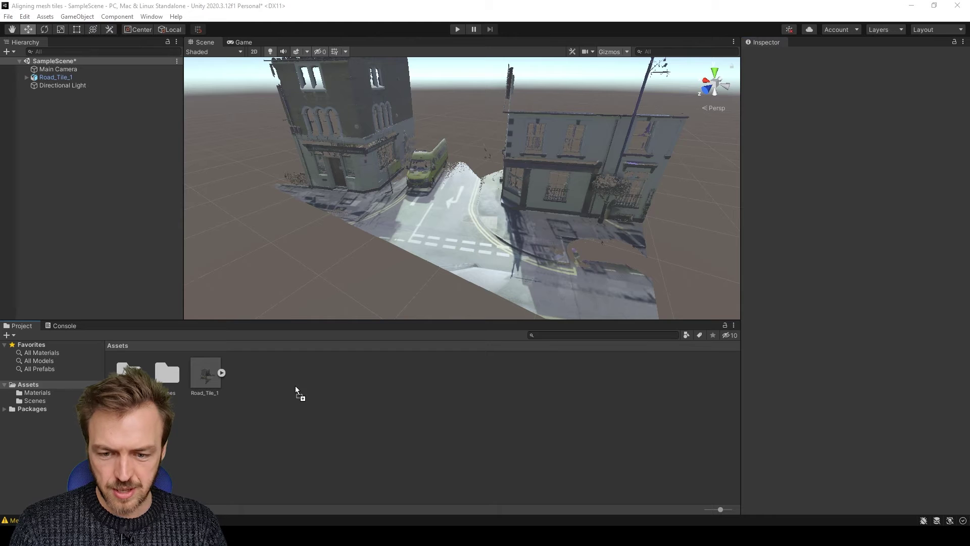
Import the Road_Tile_2 model with its texture into Assets and place the model in the scene
{"action": "left_click_drag", "start_coordinate": [295, 387], "coordinate": [296, 386]}
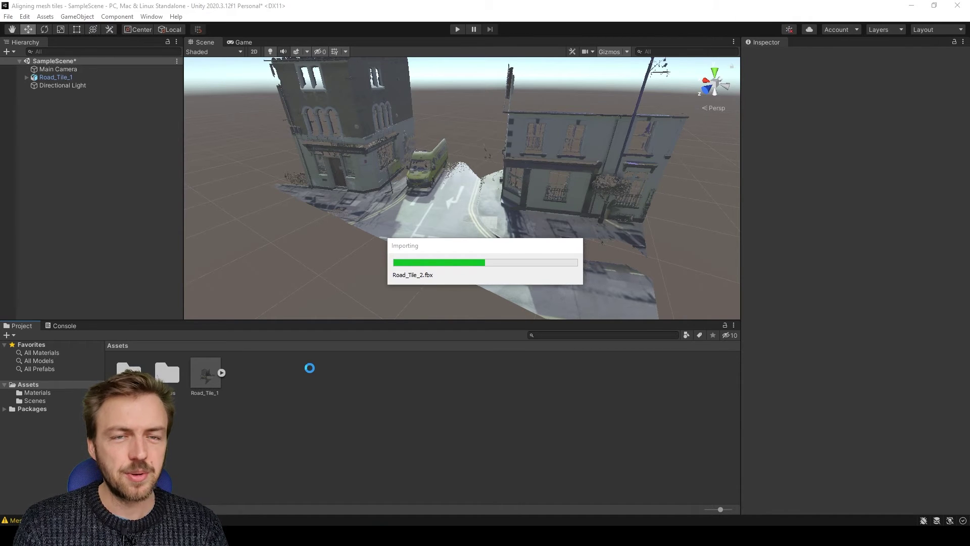
{"action": "left_click", "coordinate": [250, 379]}
{"action": "left_click", "coordinate": [283, 375]}
{"action": "left_click_drag", "start_coordinate": [244, 380], "coordinate": [347, 279]}
{"action": "scroll", "coordinate": [348, 277], "scroll_direction": "down", "scroll_amount": 8}
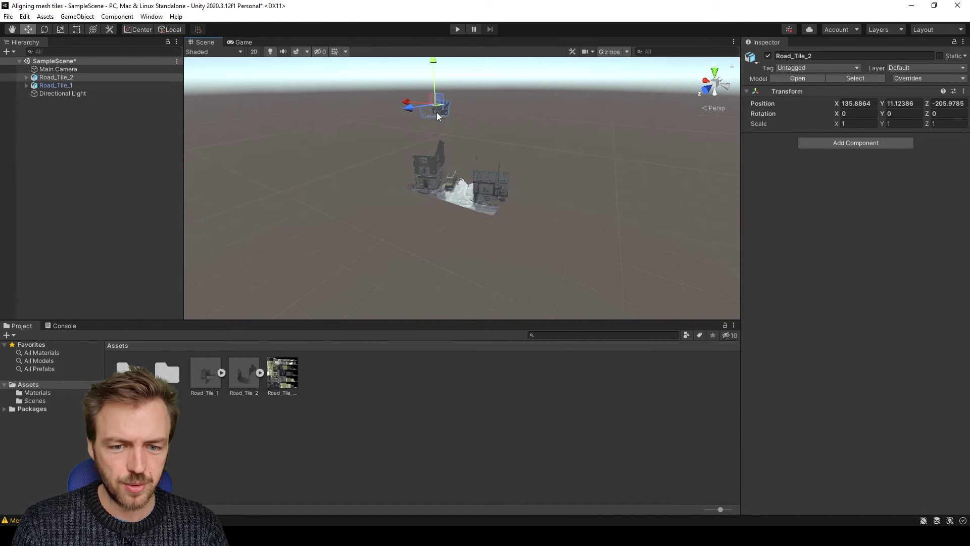
Compare the transform positions of the two road tiles, and set Road_Tile_1's position to X 0, Y 0, Z 0
{"action": "left_click", "coordinate": [55, 85]}
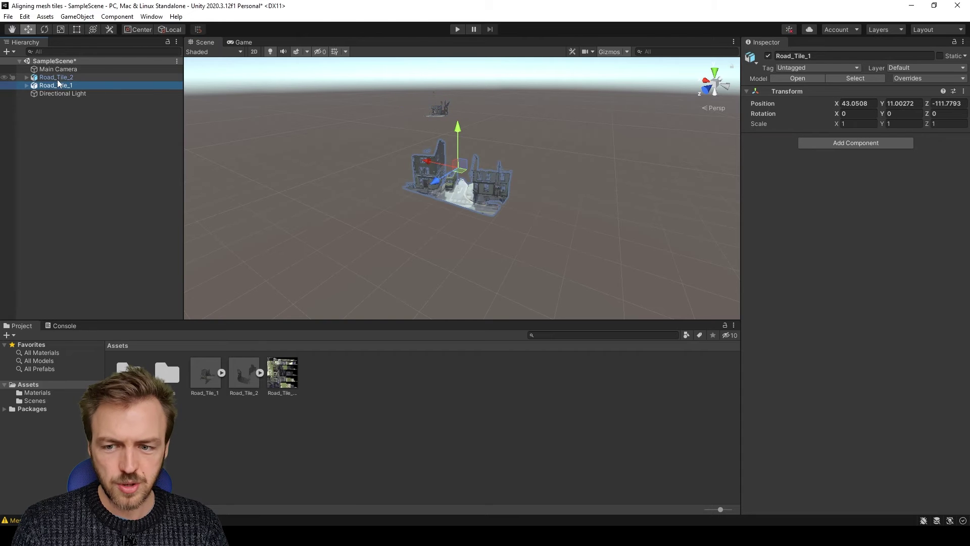
{"action": "left_click", "coordinate": [56, 78]}
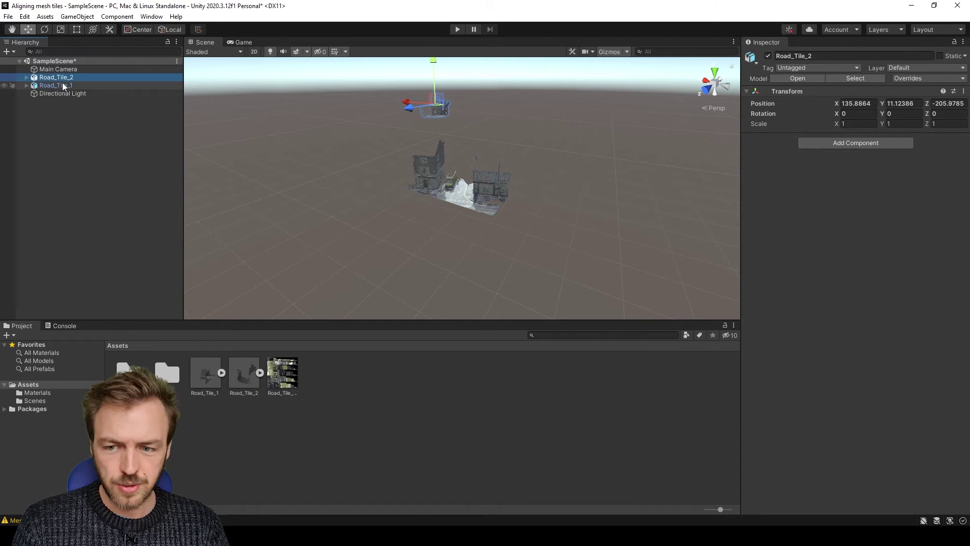
{"action": "left_click", "coordinate": [56, 86]}
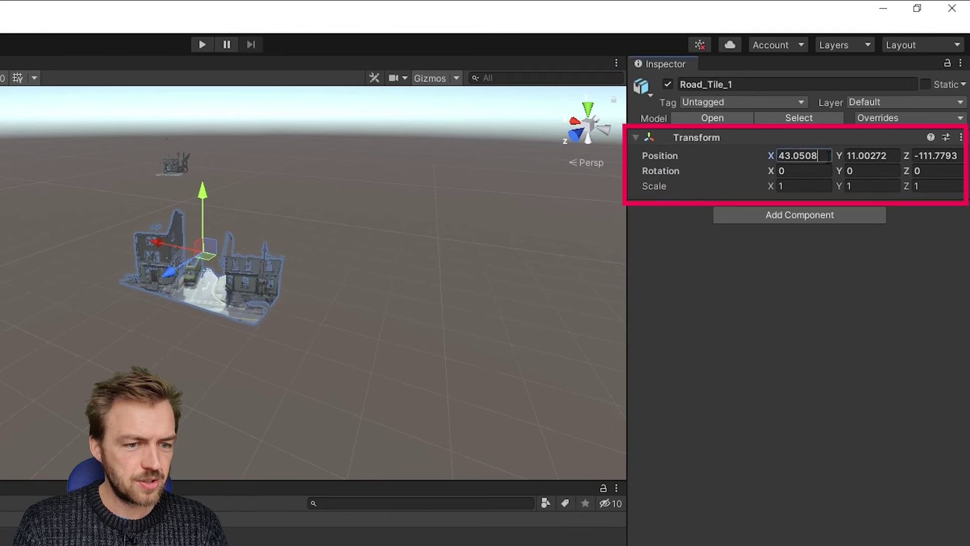
{"action": "left_click", "coordinate": [841, 138]}
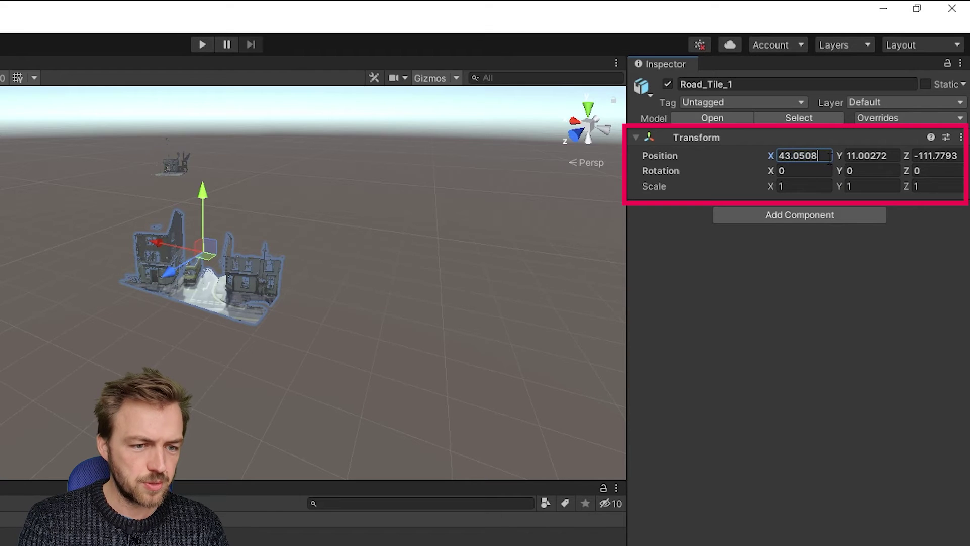
{"action": "left_click_drag", "start_coordinate": [827, 154], "coordinate": [750, 155]}
{"action": "type", "text": "0"}
{"action": "left_click_drag", "start_coordinate": [859, 156], "coordinate": [809, 156]}
{"action": "type", "text": "00"}
{"action": "left_click", "coordinate": [928, 157]}
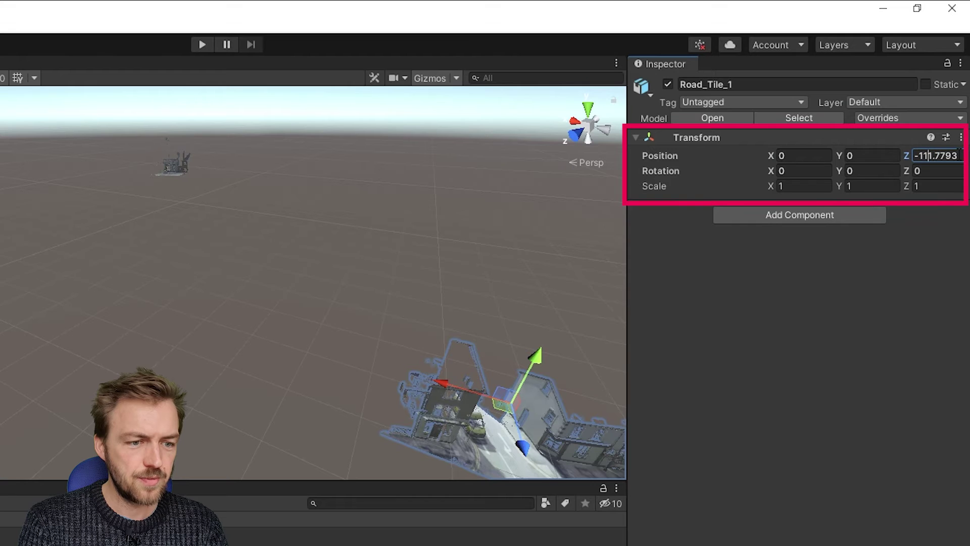
{"action": "left_click_drag", "start_coordinate": [959, 156], "coordinate": [893, 152]}
{"action": "type", "text": "0"}
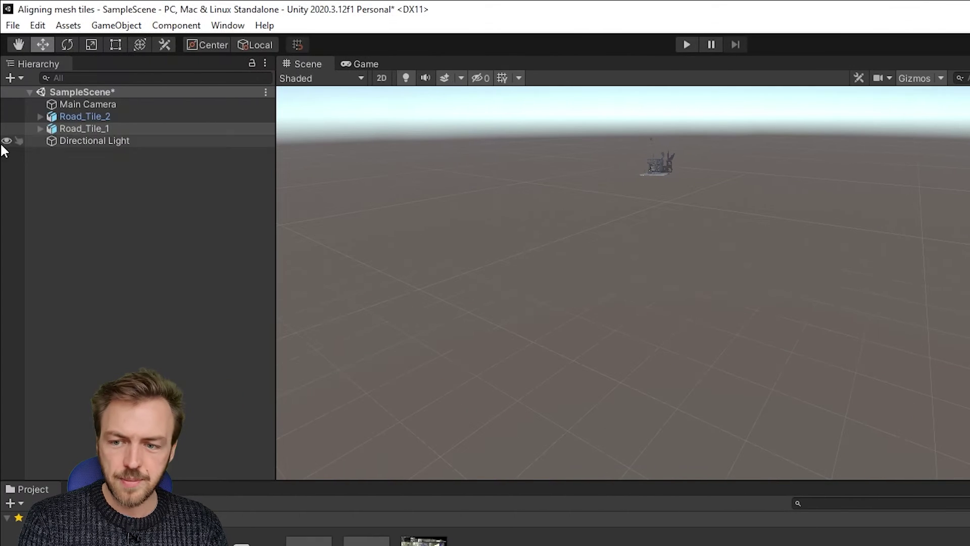
Set Road_Tile_2's position to X 0, Y 0, Z 0 and check its alignment with Road_Tile_1
{"action": "left_click", "coordinate": [108, 115]}
{"action": "left_click", "coordinate": [809, 156]}
{"action": "type", "text": "0"}
{"action": "left_click", "coordinate": [869, 157]}
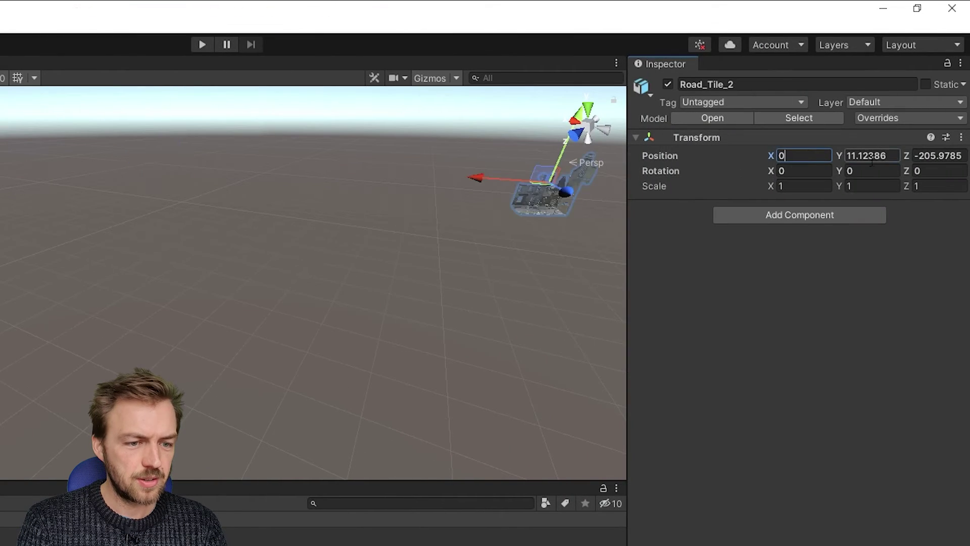
{"action": "type", "text": "0"}
{"action": "left_click", "coordinate": [938, 155]}
{"action": "type", "text": "0"}
{"action": "left_click", "coordinate": [311, 326]}
{"action": "right_click_drag", "start_coordinate": [312, 326], "coordinate": [618, 362]}
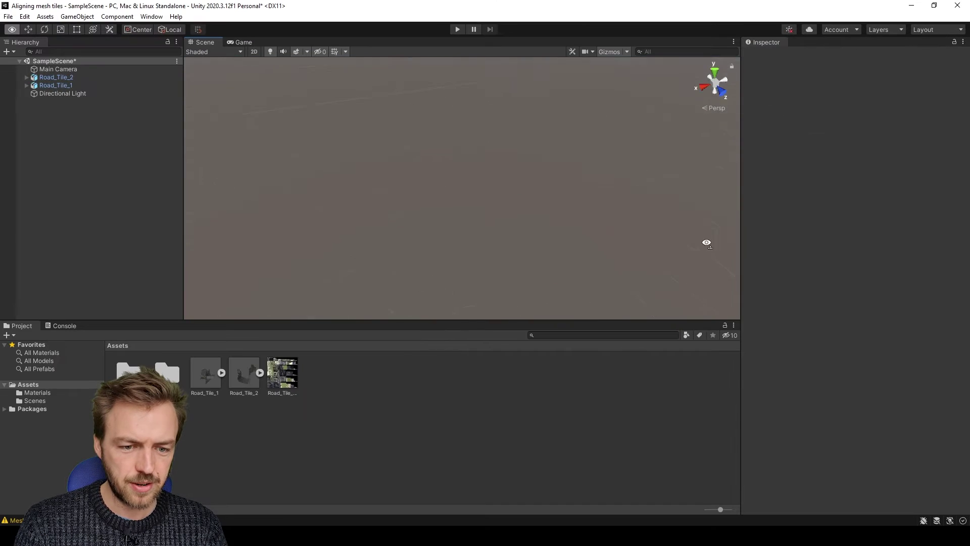
{"action": "right_click_drag", "start_coordinate": [735, 242], "coordinate": [606, 204]}
{"action": "scroll", "coordinate": [489, 176], "scroll_direction": "up", "scroll_amount": 3}
{"action": "scroll", "coordinate": [562, 175], "scroll_direction": "up", "scroll_amount": 2}
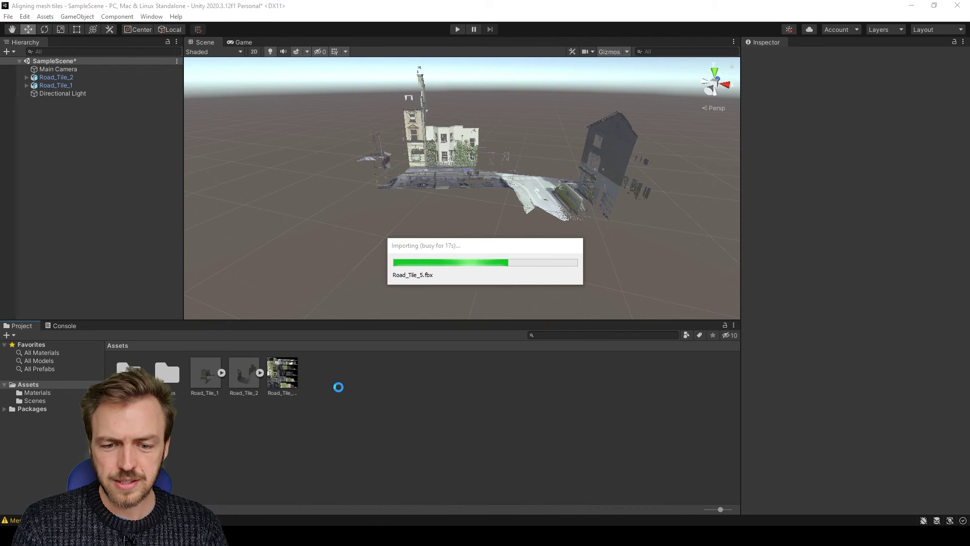
Add the imported Road_Tile_3, Road_Tile_4, Road_Tile_5 and Road_Tile_6 models together to the scene hierarchy
{"action": "left_click", "coordinate": [315, 380]}
{"action": "left_click", "coordinate": [404, 375], "text": "ctrl"}
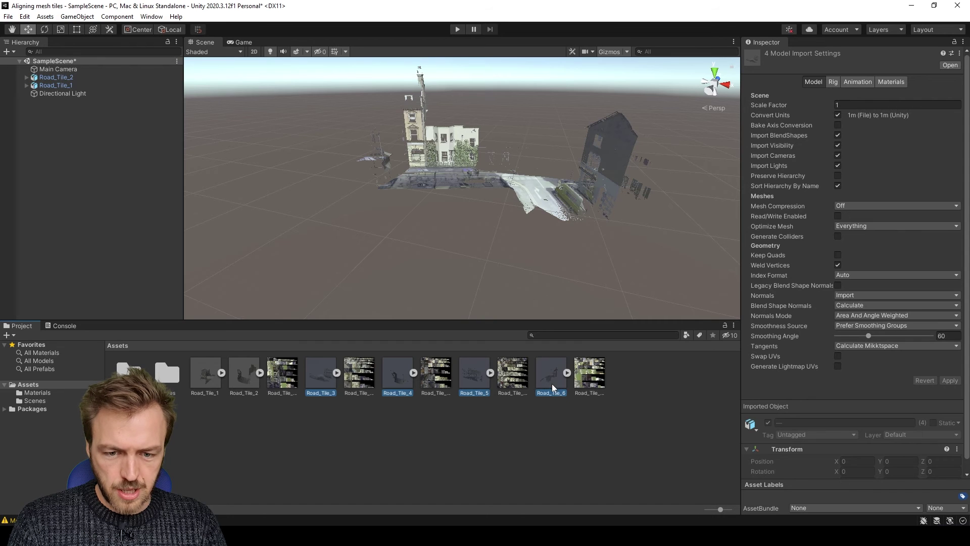
{"action": "left_click_drag", "start_coordinate": [552, 383], "coordinate": [21, 217]}
{"action": "right_click_drag", "start_coordinate": [19, 213], "coordinate": [908, 212]}
{"action": "right_click_drag", "start_coordinate": [407, 197], "coordinate": [334, 177]}
{"action": "left_click", "coordinate": [431, 189]}
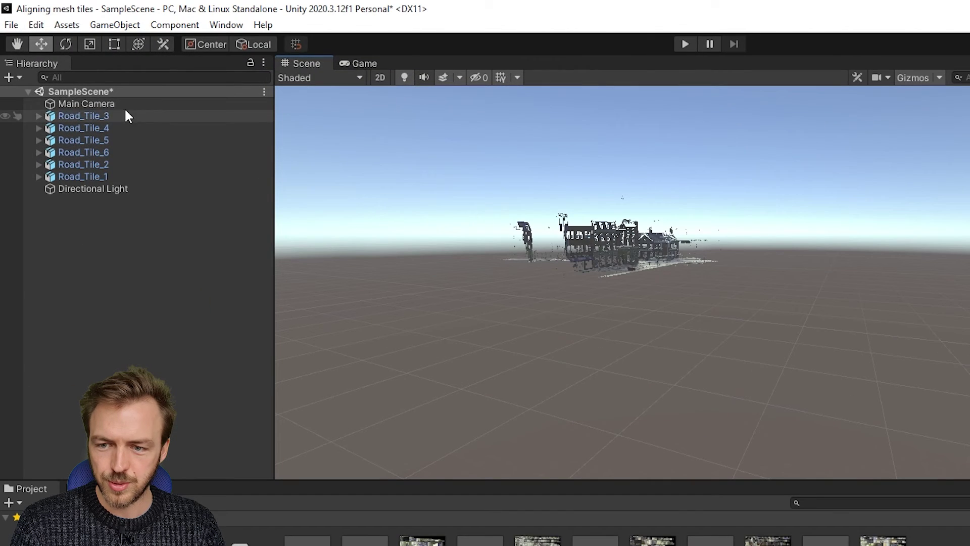
Set the position of all six road tiles at once to X 0, Y 0, Z 0
{"action": "left_click", "coordinate": [83, 72]}
{"action": "left_click", "coordinate": [71, 76]}
{"action": "left_click", "coordinate": [71, 116], "text": "shift"}
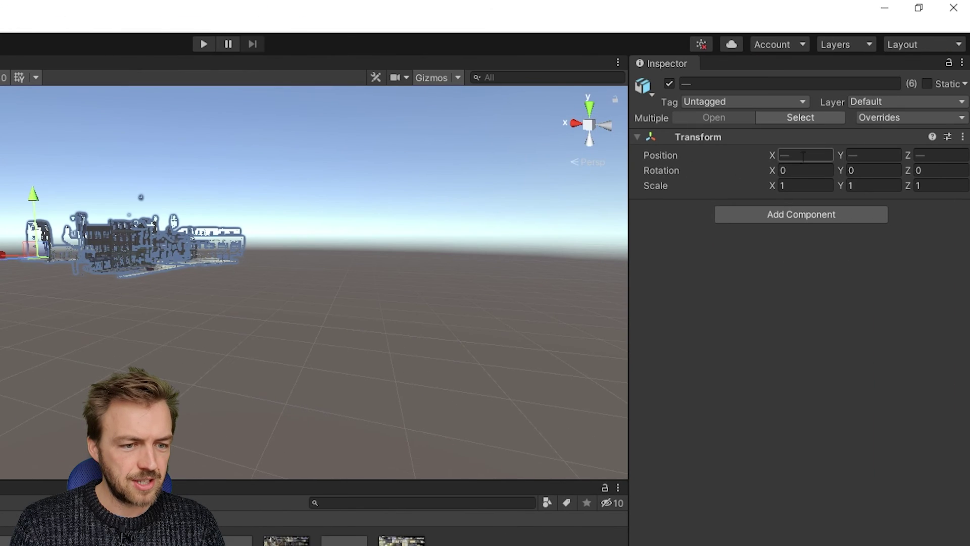
{"action": "type", "text": "0"}
{"action": "key", "text": "Tab"}
{"action": "type", "text": "0"}
{"action": "key", "text": "Tab"}
{"action": "type", "text": "0"}
{"action": "key", "text": "Return"}
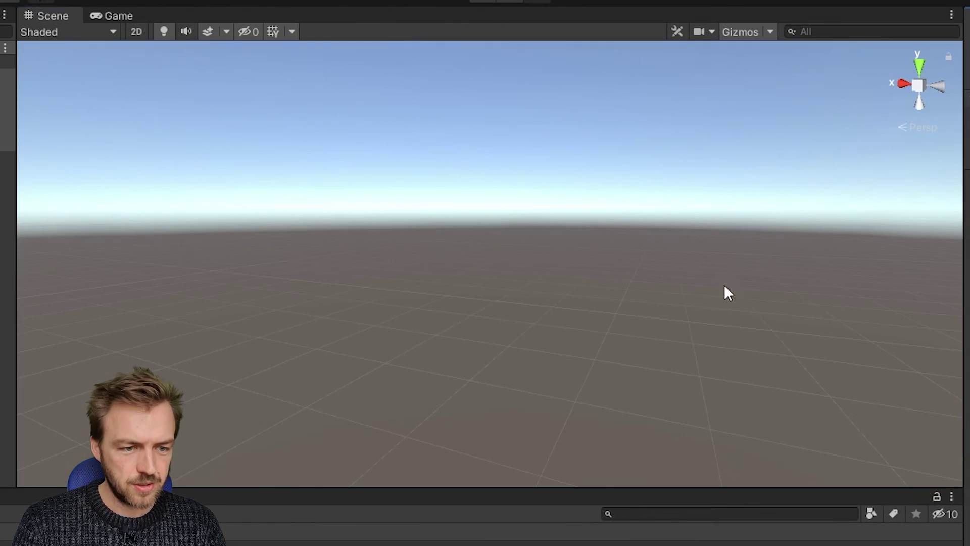
Inspect the alignment of the six road tiles along the street, from an overview down to street level
{"action": "right_click_drag", "start_coordinate": [724, 286], "coordinate": [935, 318]}
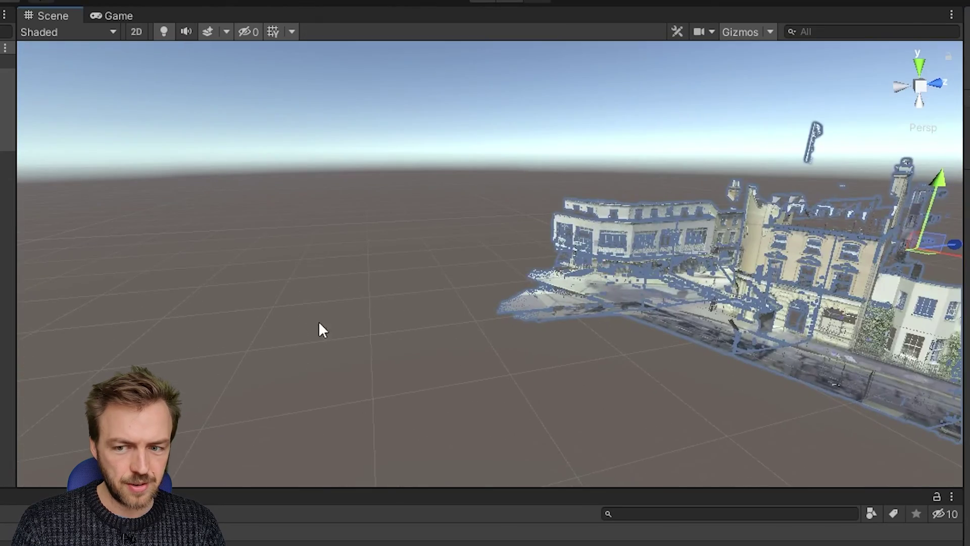
{"action": "right_click_drag", "start_coordinate": [332, 323], "coordinate": [514, 357]}
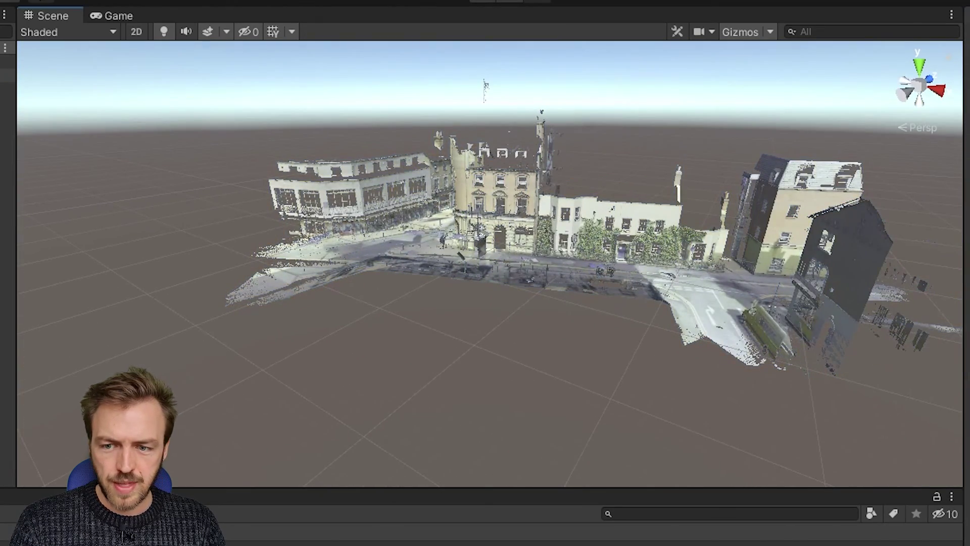
{"action": "right_click_drag", "start_coordinate": [59, 219], "coordinate": [462, 258]}
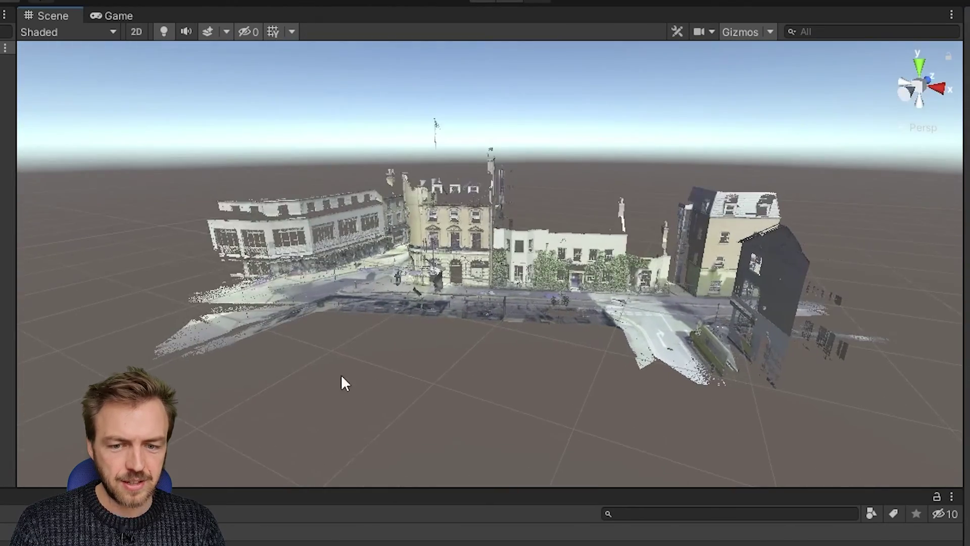
{"action": "scroll", "coordinate": [426, 277], "scroll_direction": "up", "scroll_amount": 10}
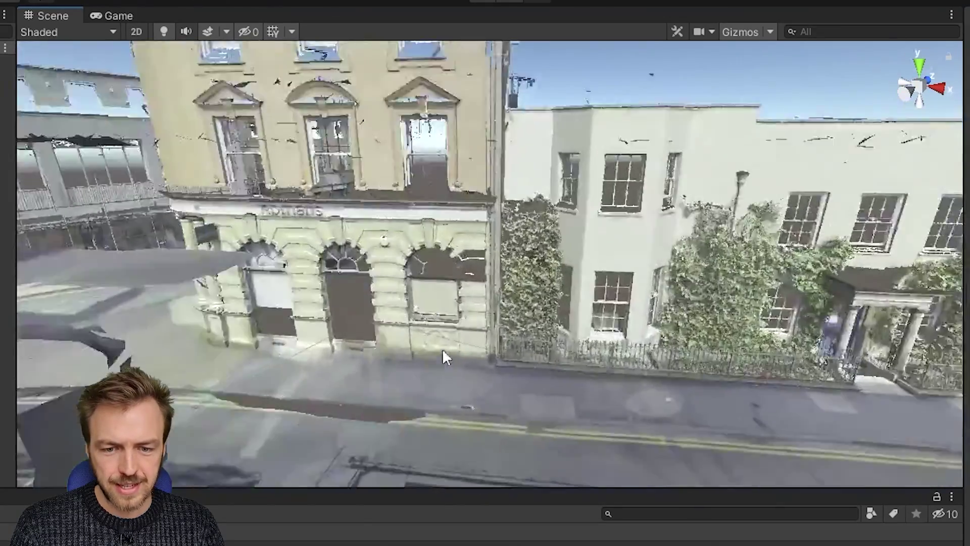
{"action": "scroll", "coordinate": [455, 357], "scroll_direction": "up", "scroll_amount": 3}
{"action": "right_click_drag", "start_coordinate": [474, 366], "coordinate": [62, 315]}
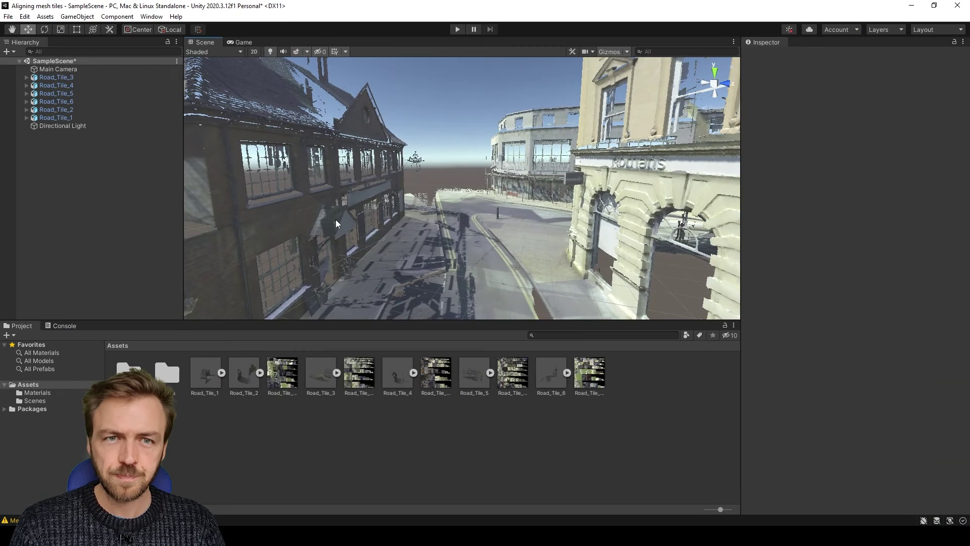